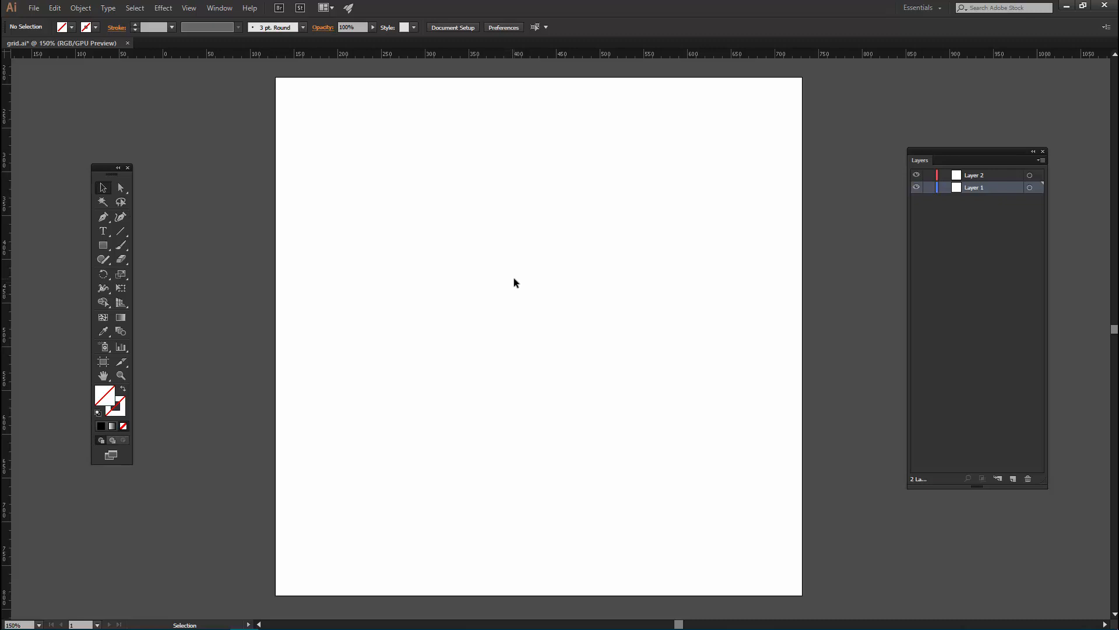
- Show the document grid on the artboard
right_click(475, 290)
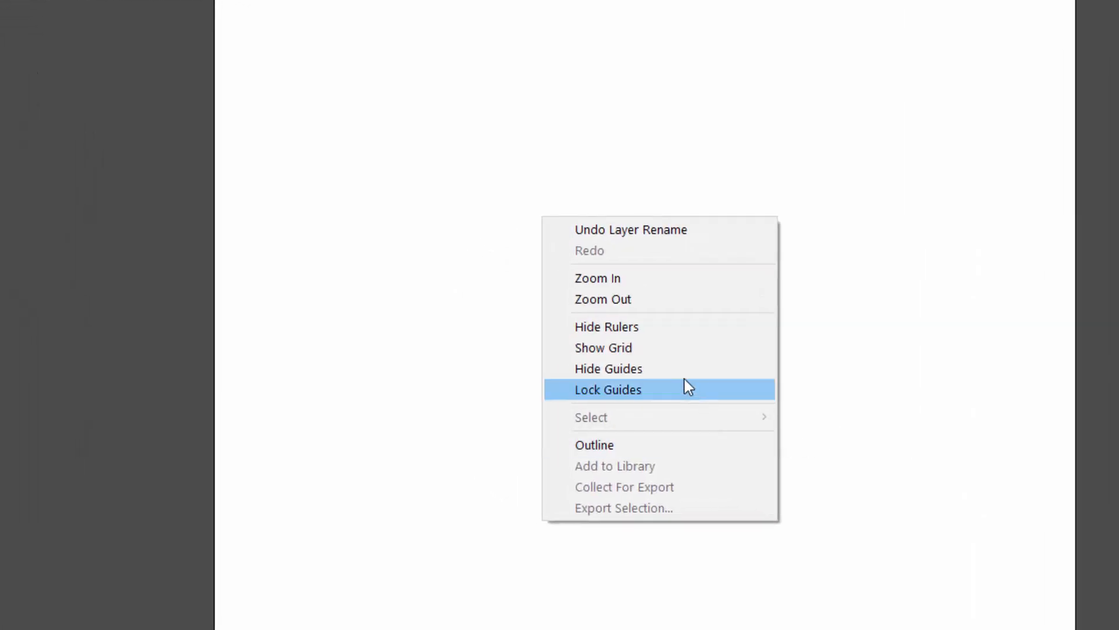
click(471, 204)
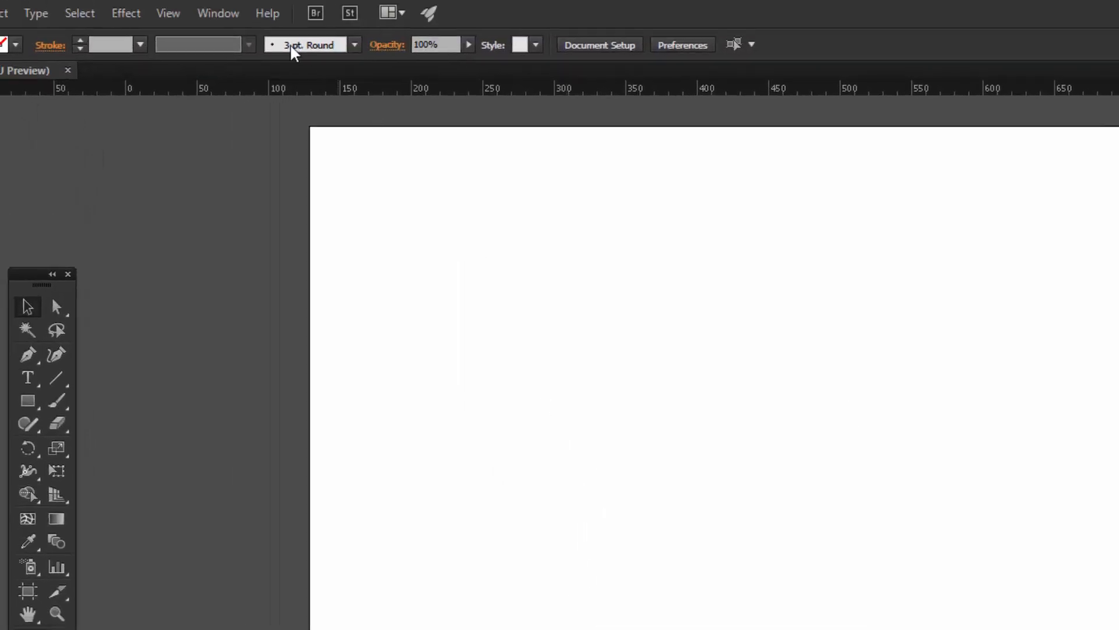
click(168, 13)
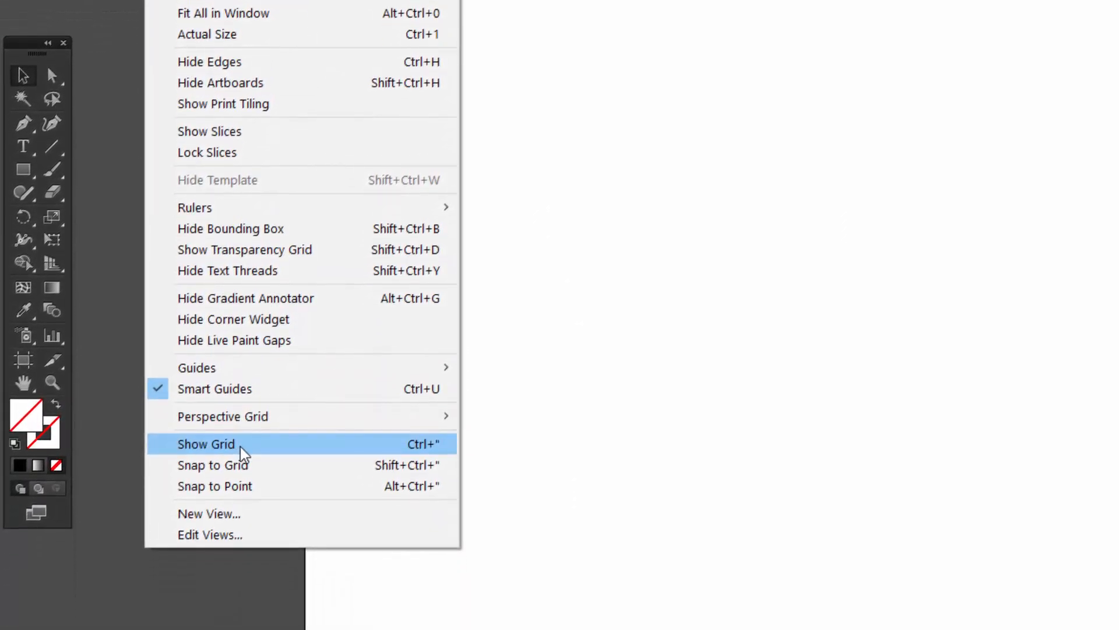
click(242, 447)
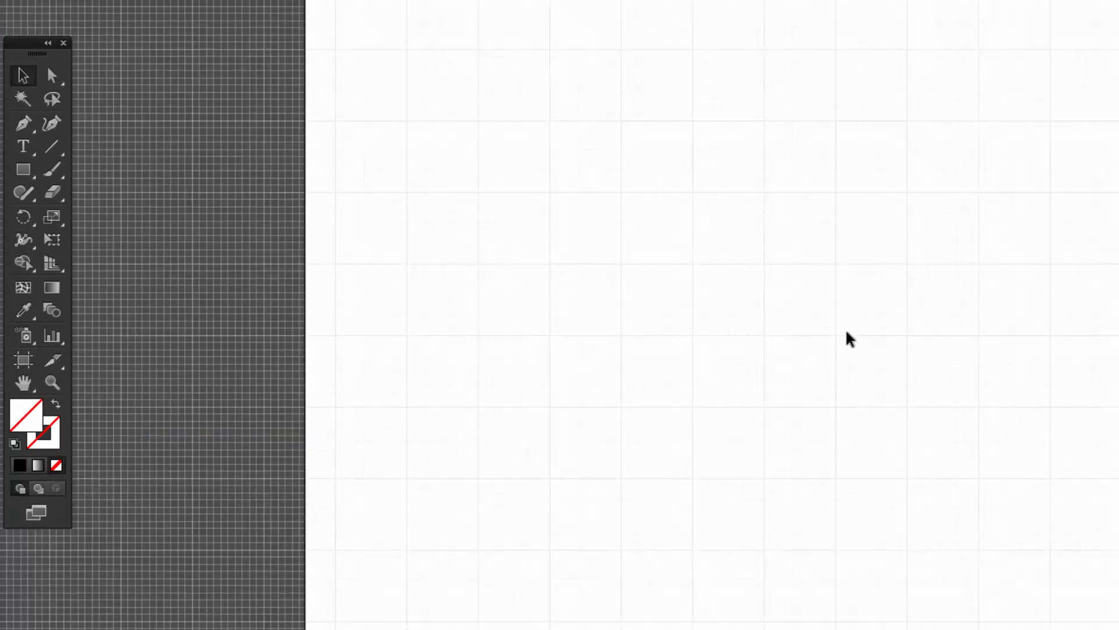
- Set the grid preferences to a gridline every 100 px with 10 subdivisions
scroll(704, 342, up, 1)
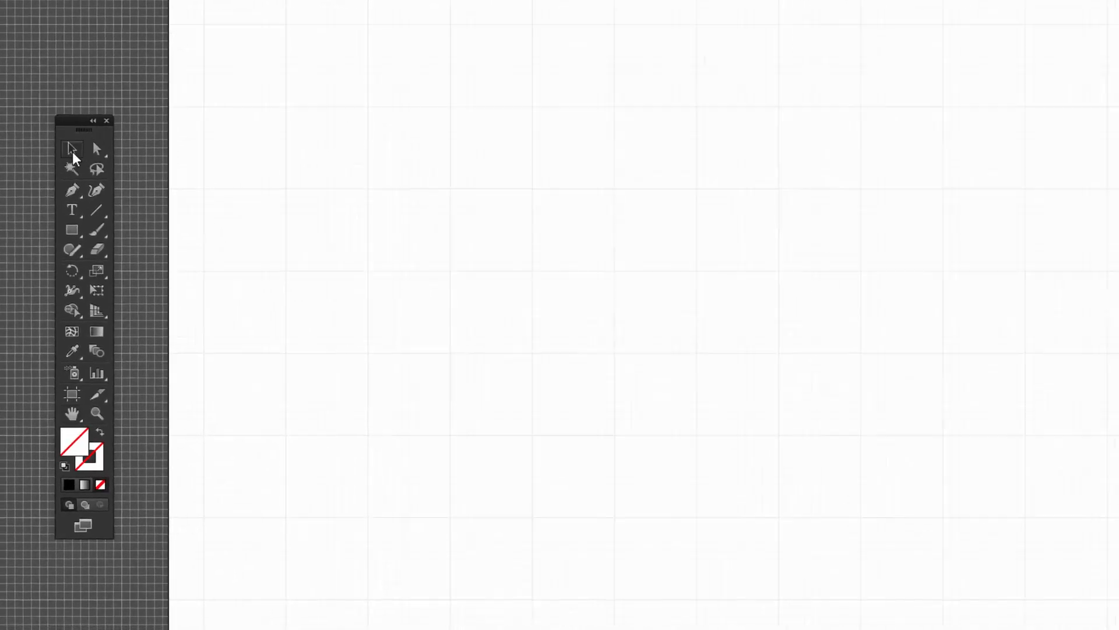
click(67, 10)
mouse_move(289, 447)
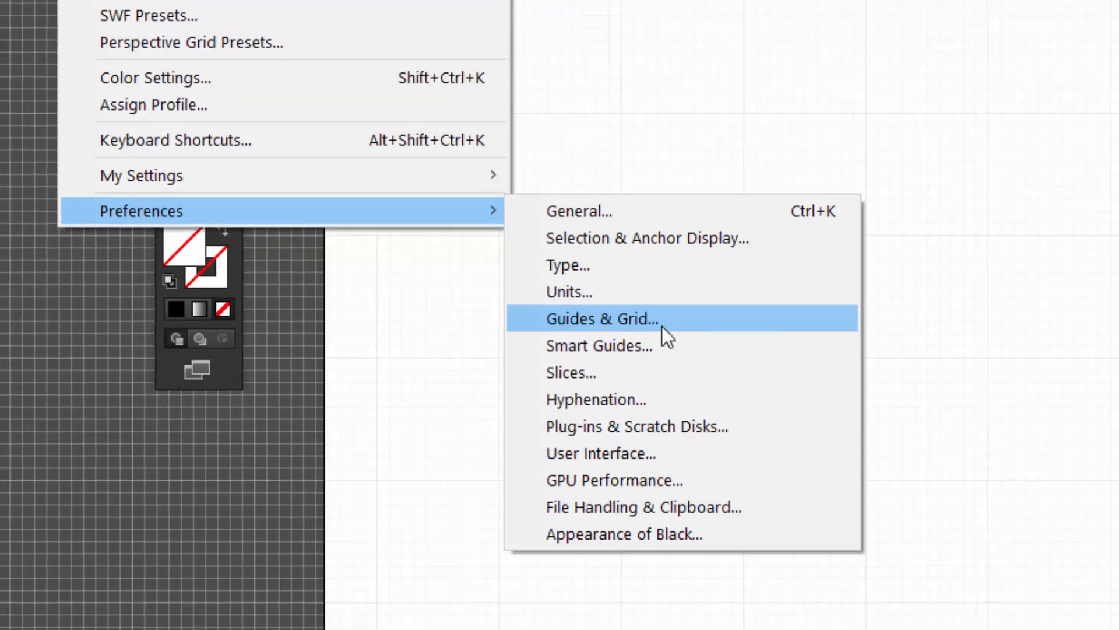
click(666, 319)
drag(336, 87, 851, 103)
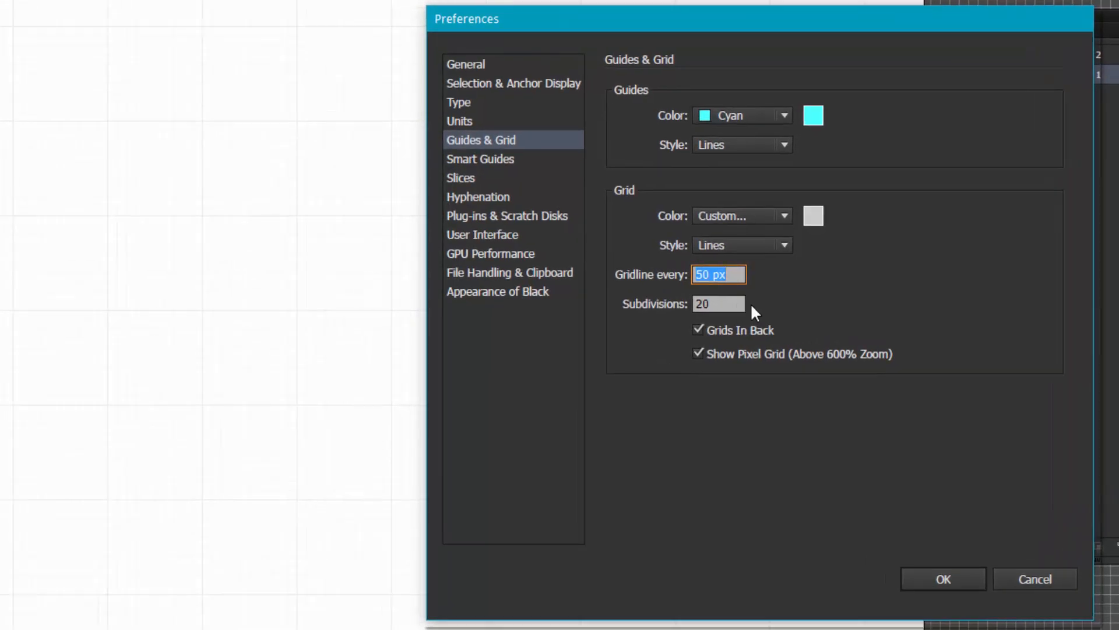
text(100)
key(Tab)
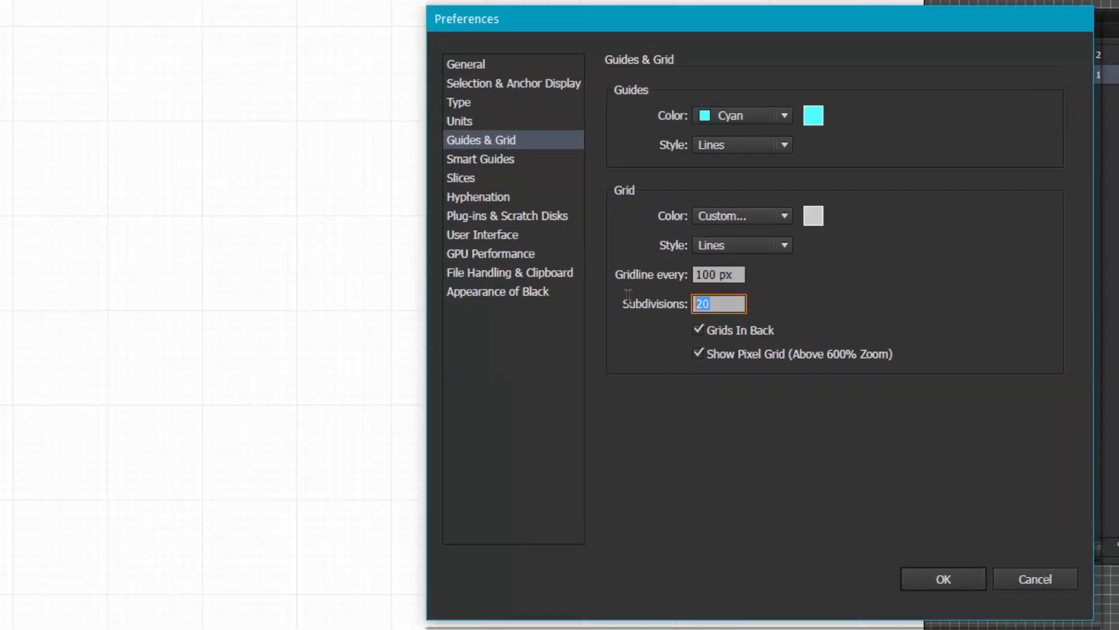
text(10)
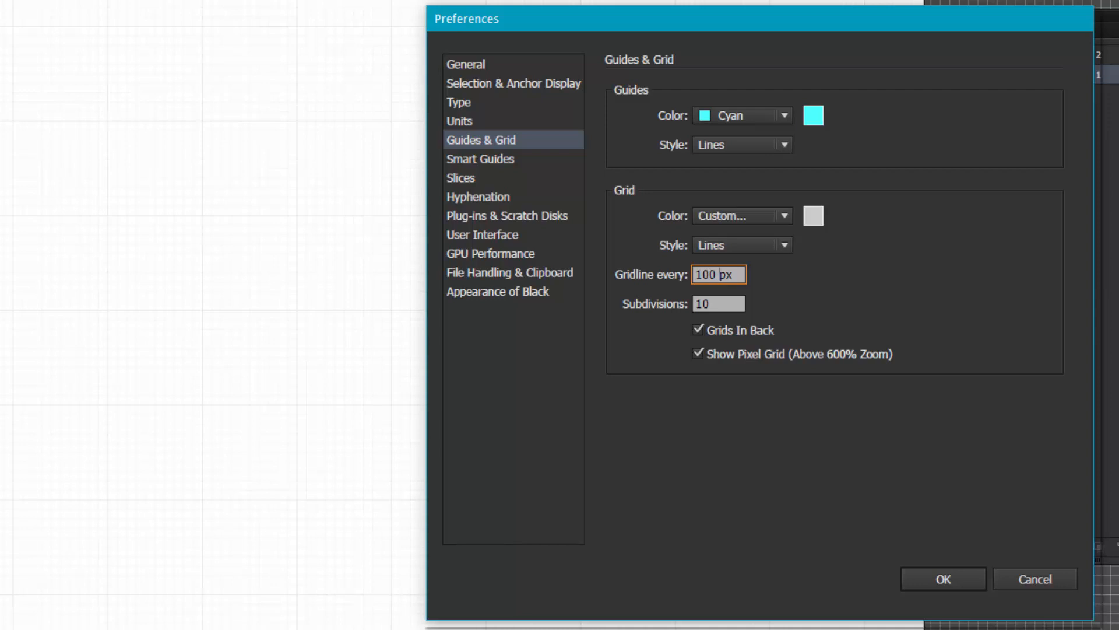
double_click(710, 304)
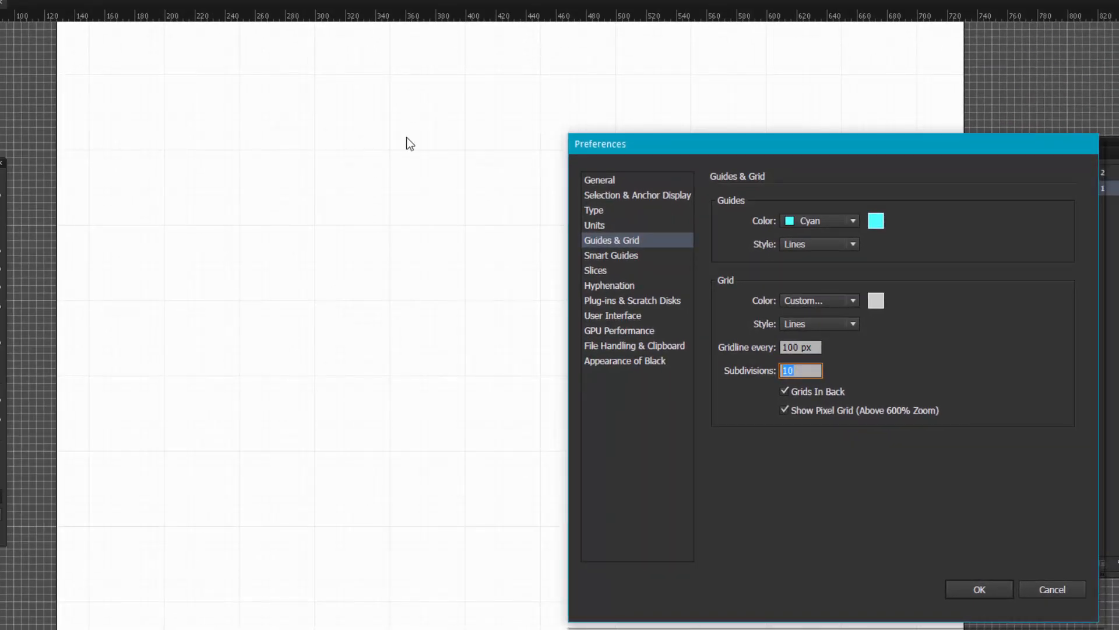
click(955, 585)
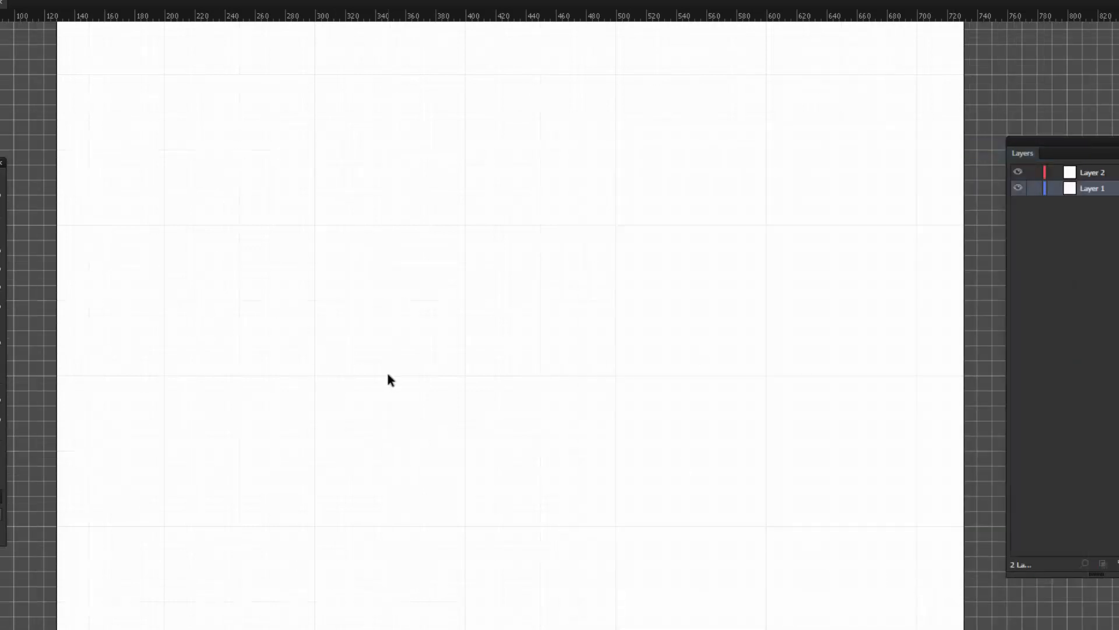
- Examine the spacing of the gridlines and subdivisions on the artboard, both up close and from a distance
key(ctrl+plus)
key(ctrl+plus)
key(ctrl+plus)
key(space)
drag(355, 370, 651, 245)
drag(396, 354, 567, 322)
drag(615, 376, 525, 205)
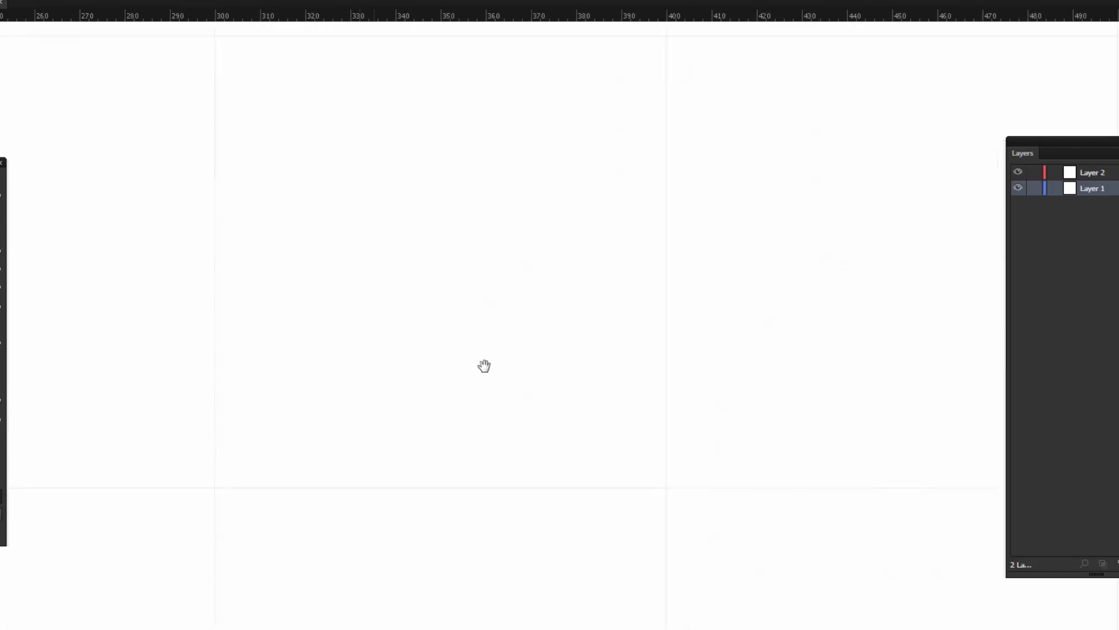
key(ctrl+minus)
key(ctrl+minus)
key(ctrl+minus)
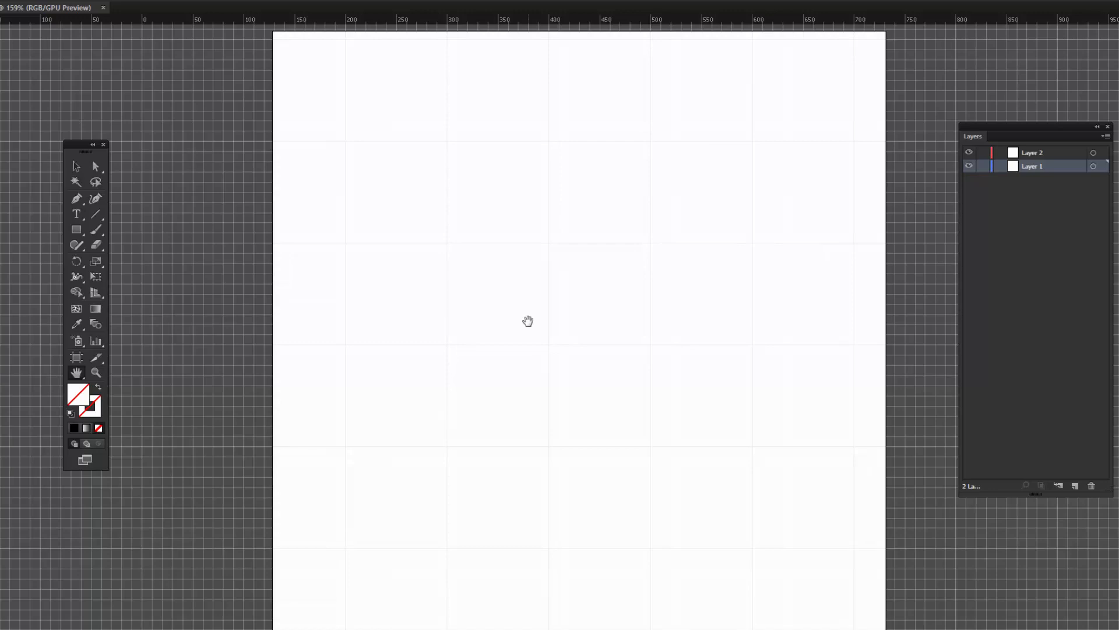
key(ctrl+equal)
key(ctrl+equal)
key(ctrl+equal)
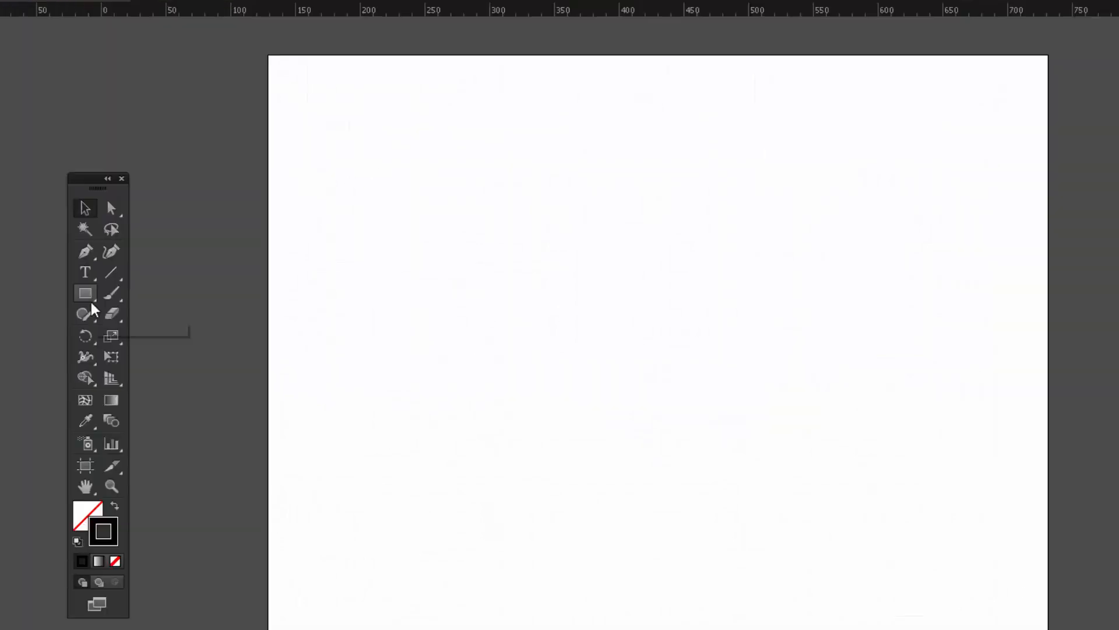
- Draw a 480 by 480 px square on the artboard with the Rectangle tool
click(91, 301)
drag(91, 302, 175, 295)
mouse_move(324, 137)
mouse_down()
mouse_move(834, 544)
mouse_move(886, 570)
mouse_up()
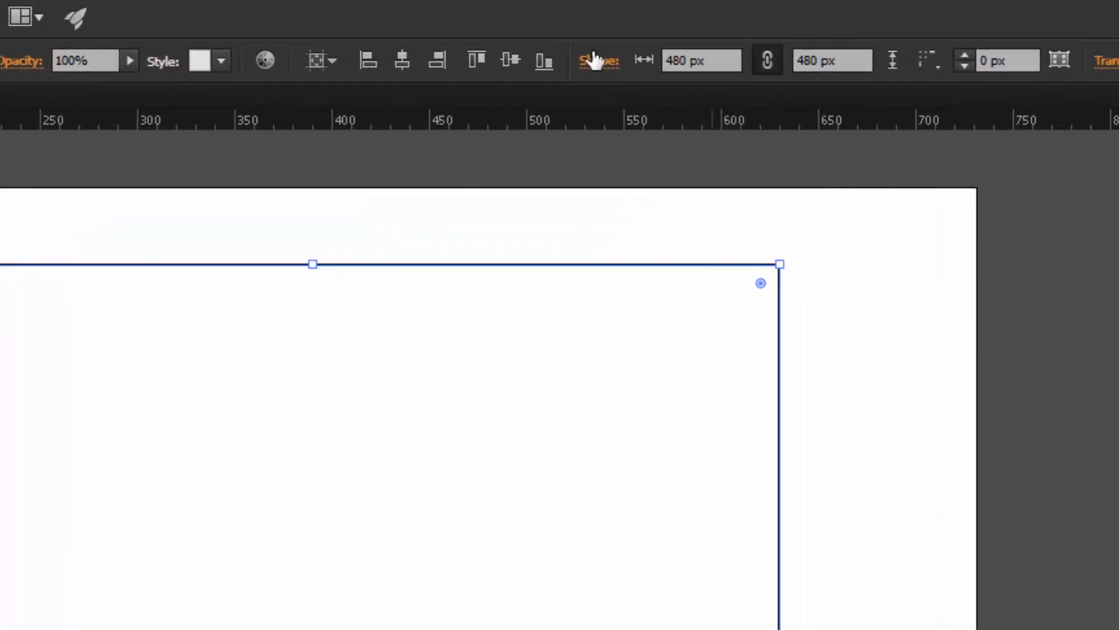
- Center the square horizontally and vertically, aligning it to the artboard
click(407, 56)
click(506, 61)
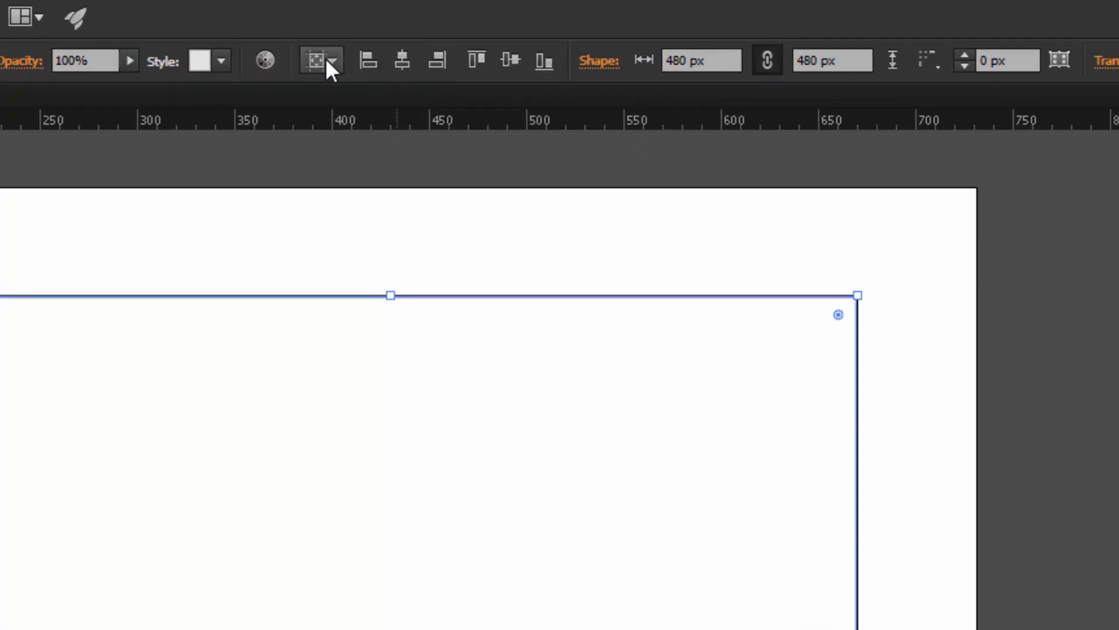
click(328, 60)
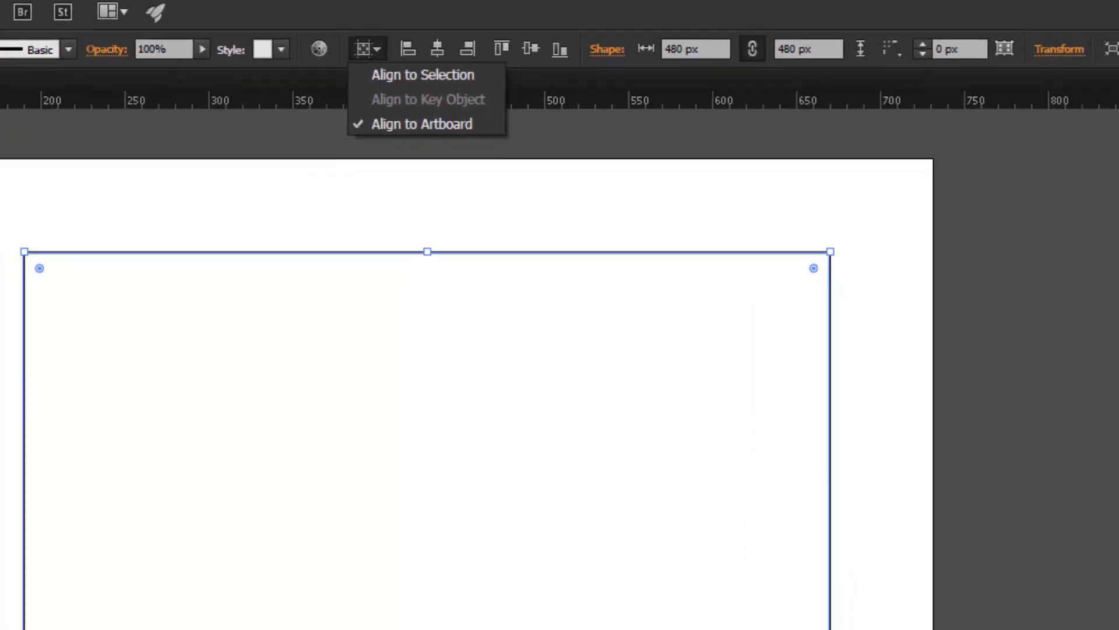
click(402, 147)
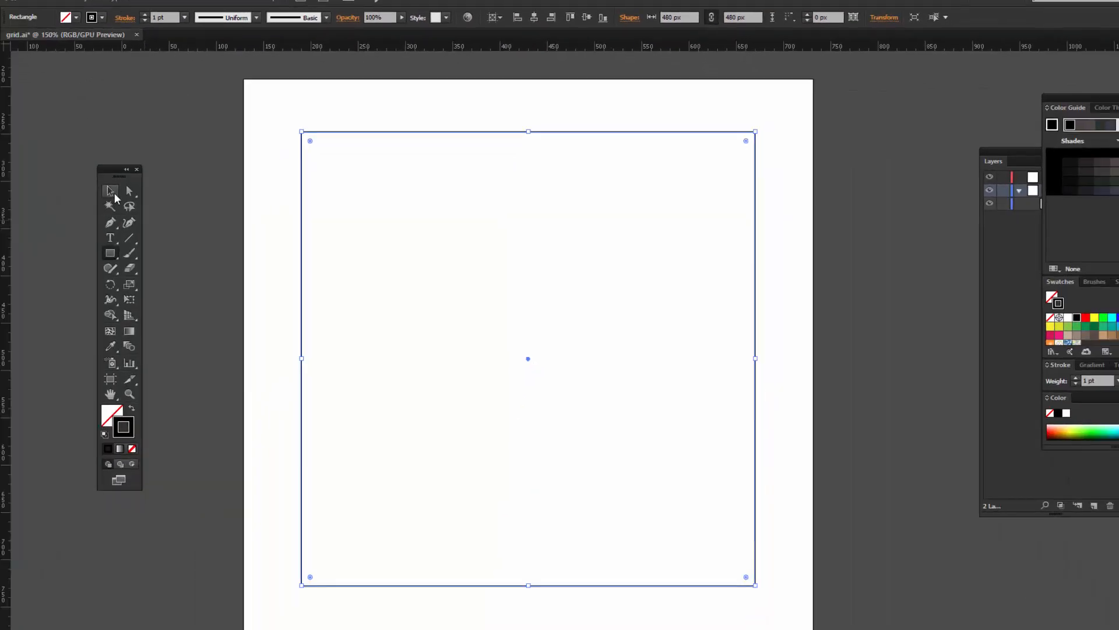
- Open the Split Into Grid options for the selected square and turn on the preview
click(115, 195)
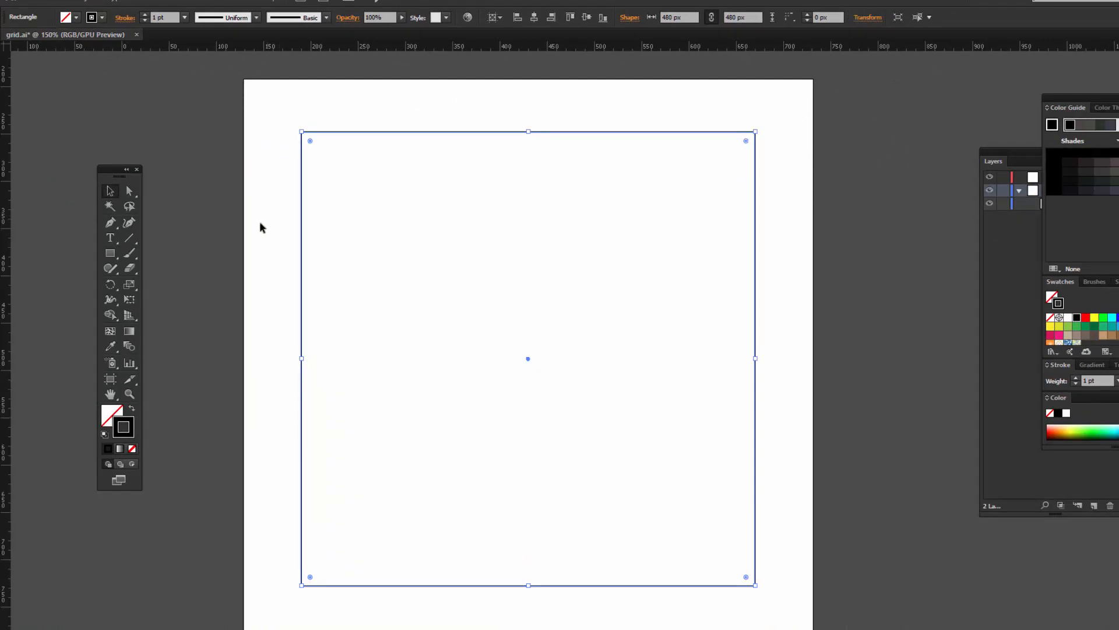
drag(251, 220, 402, 362)
click(87, 1)
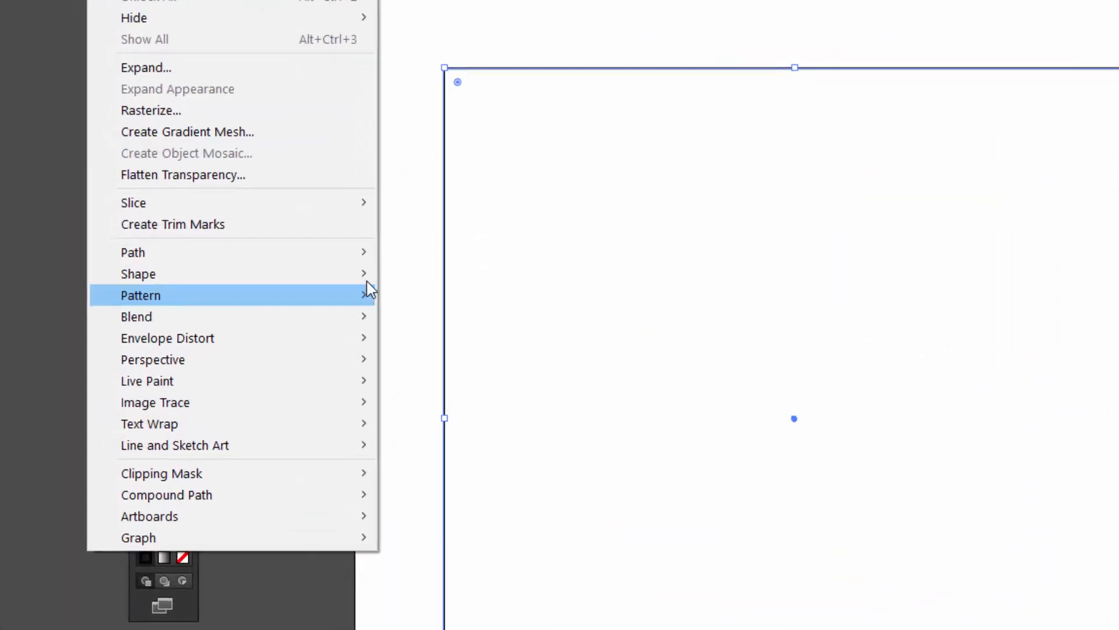
mouse_move(253, 250)
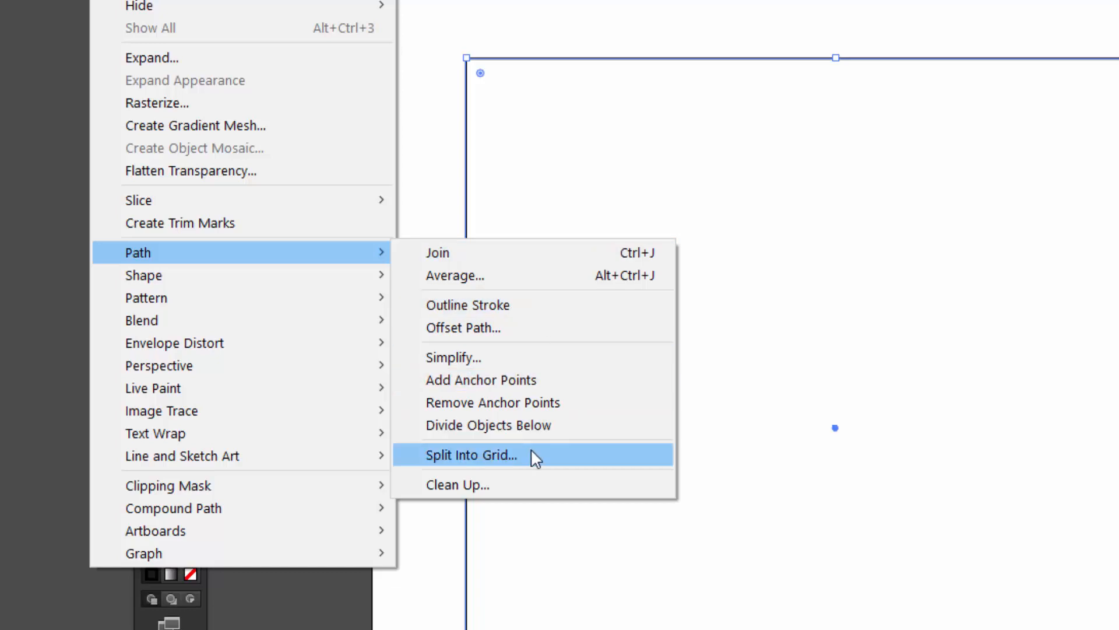
click(532, 454)
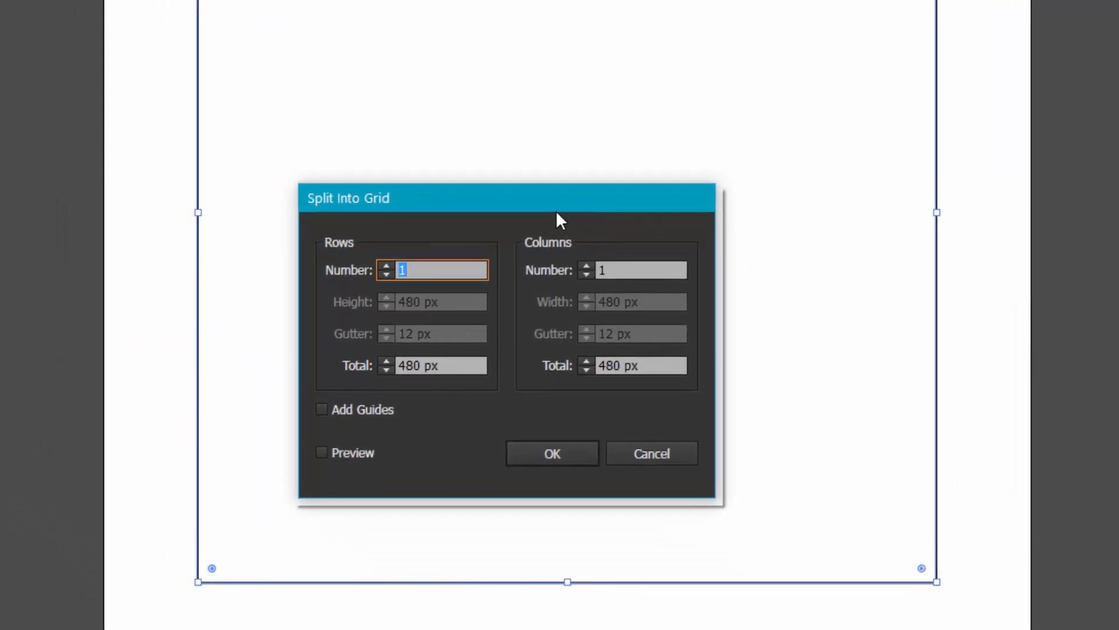
drag(563, 220, 615, 163)
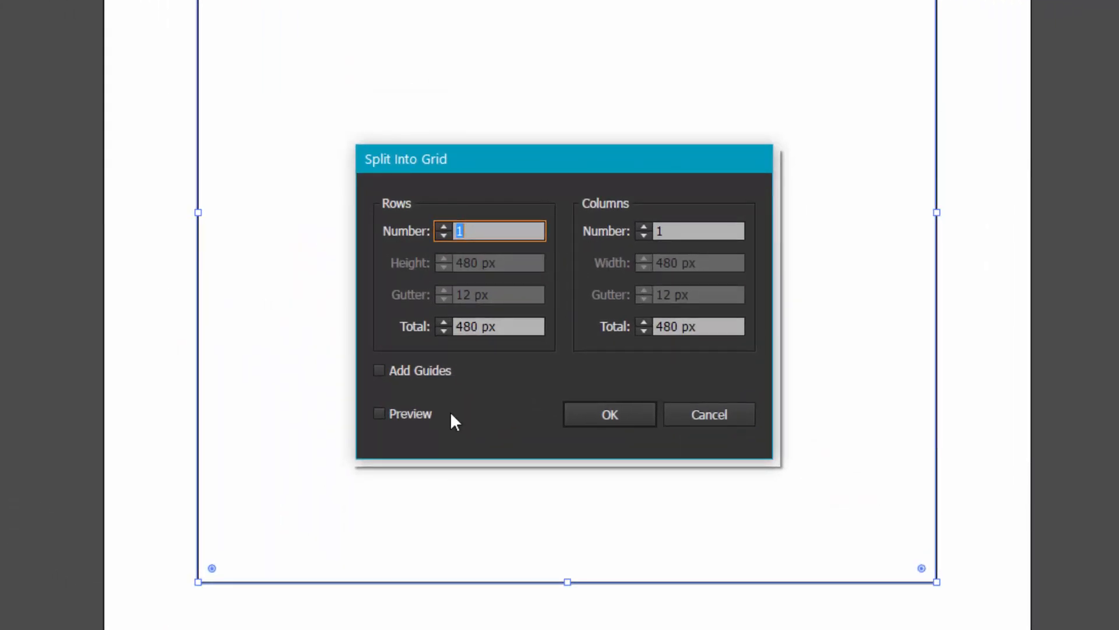
click(411, 415)
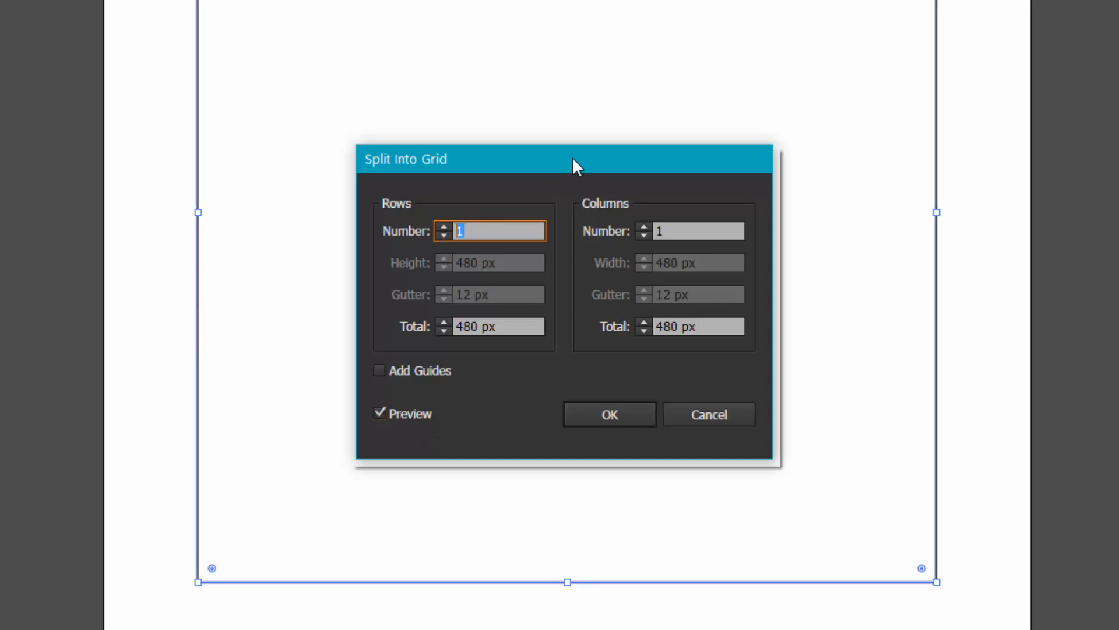
drag(573, 158, 532, 205)
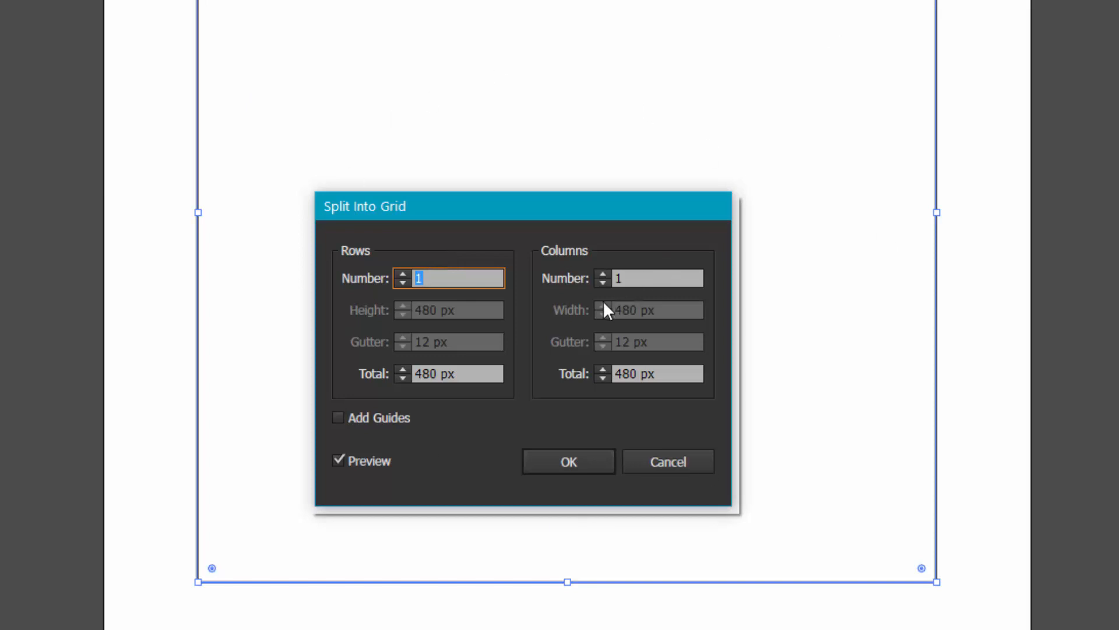
- Set the split to 10 rows and 10 columns with 0 px gutters
text(10)
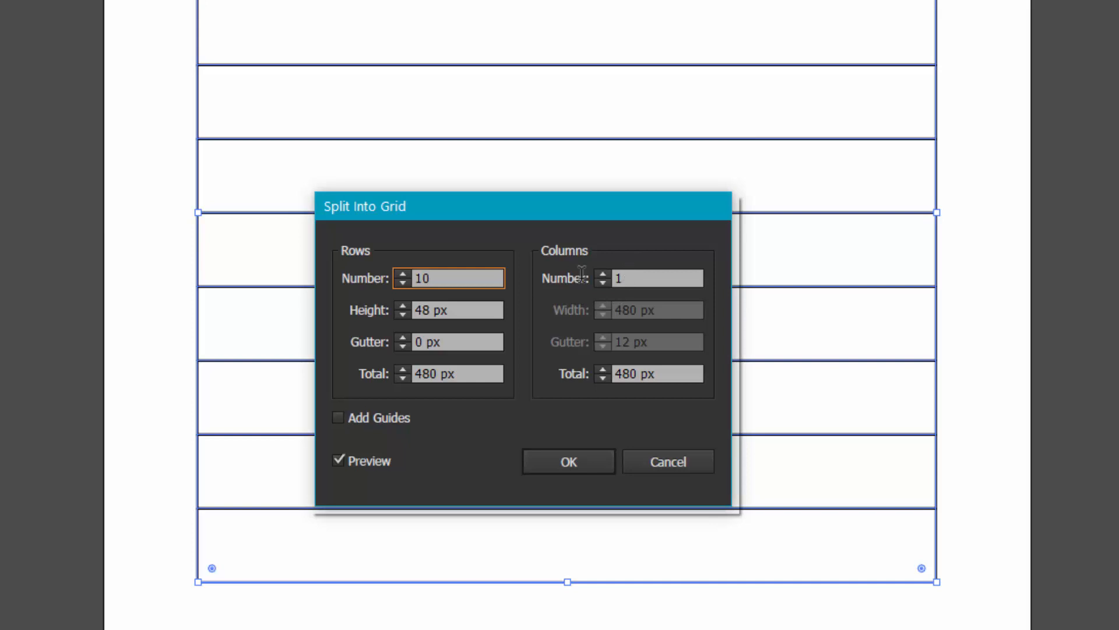
click(627, 278)
text(0)
- Change the split to 15 rows and 15 columns
double_click(466, 278)
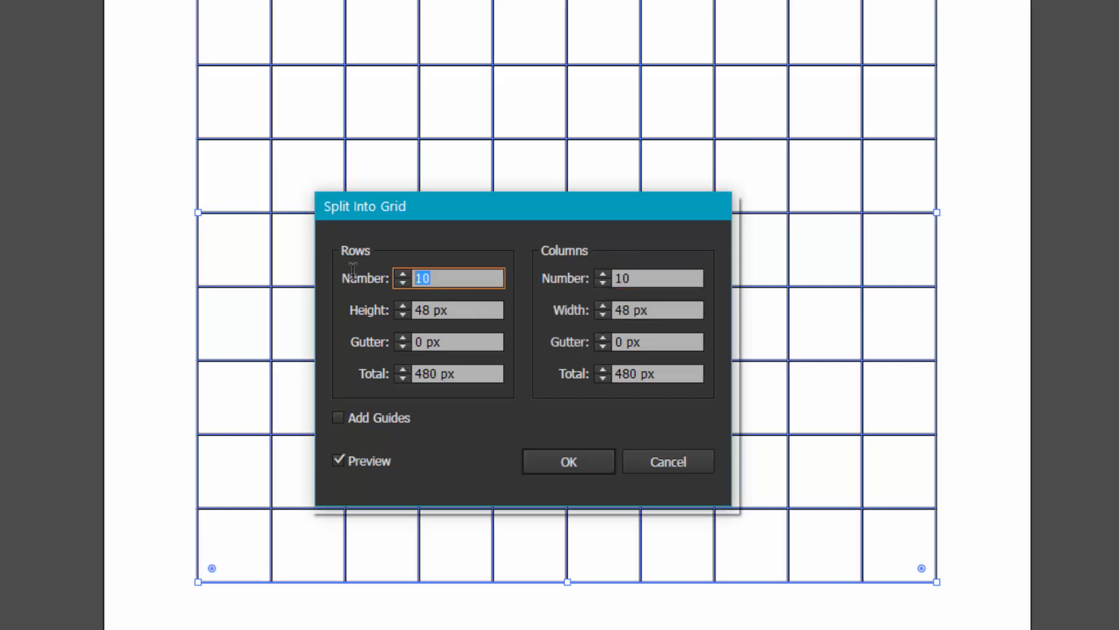
text(15)
drag(627, 277, 521, 281)
drag(443, 282, 274, 290)
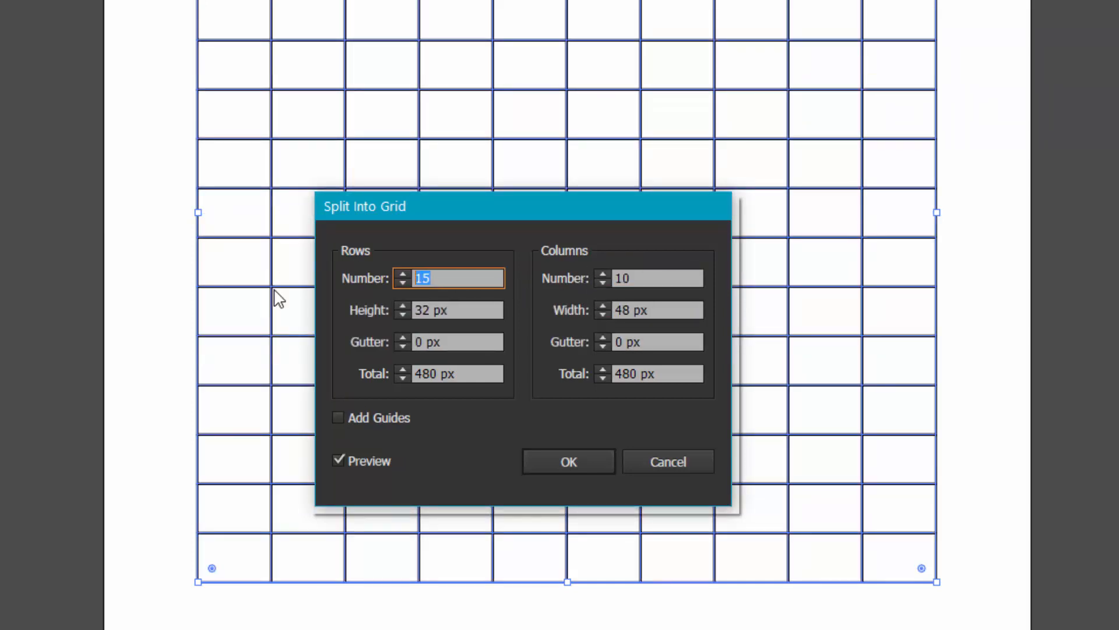
text(15)
drag(629, 275, 567, 276)
text(15)
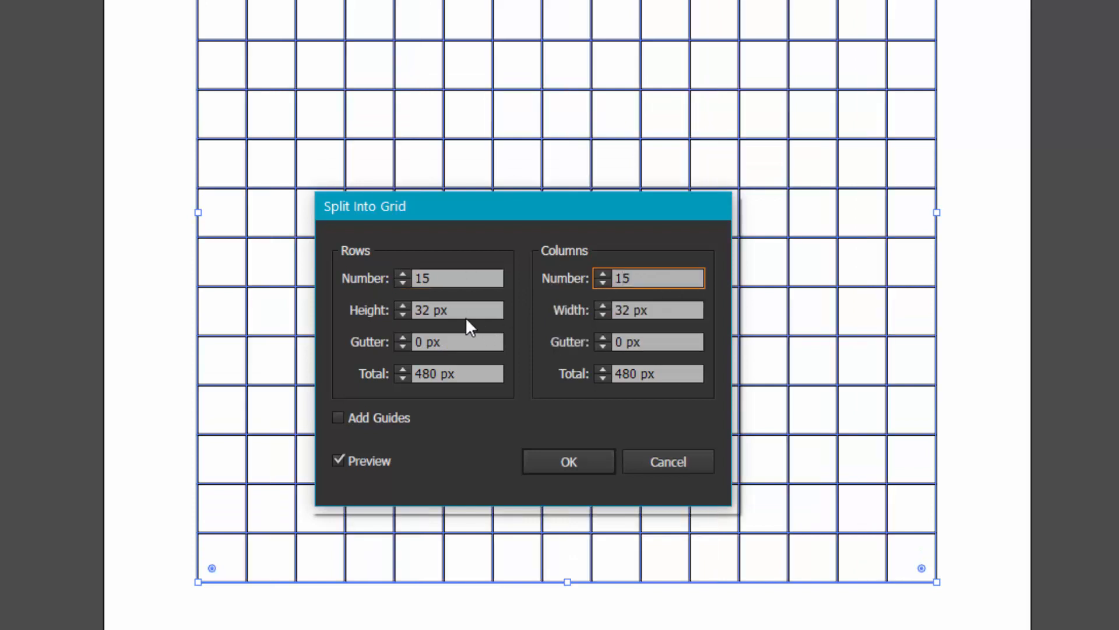
- Examine the row height, column width and total size of the split grid
drag(453, 306, 404, 308)
drag(664, 306, 534, 317)
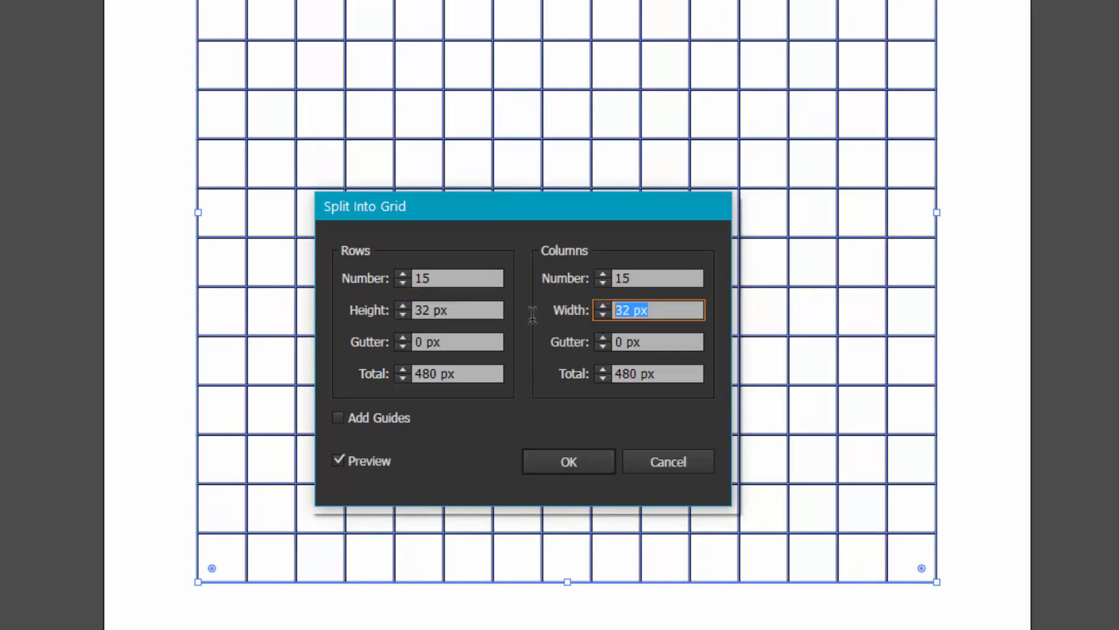
drag(445, 306, 408, 309)
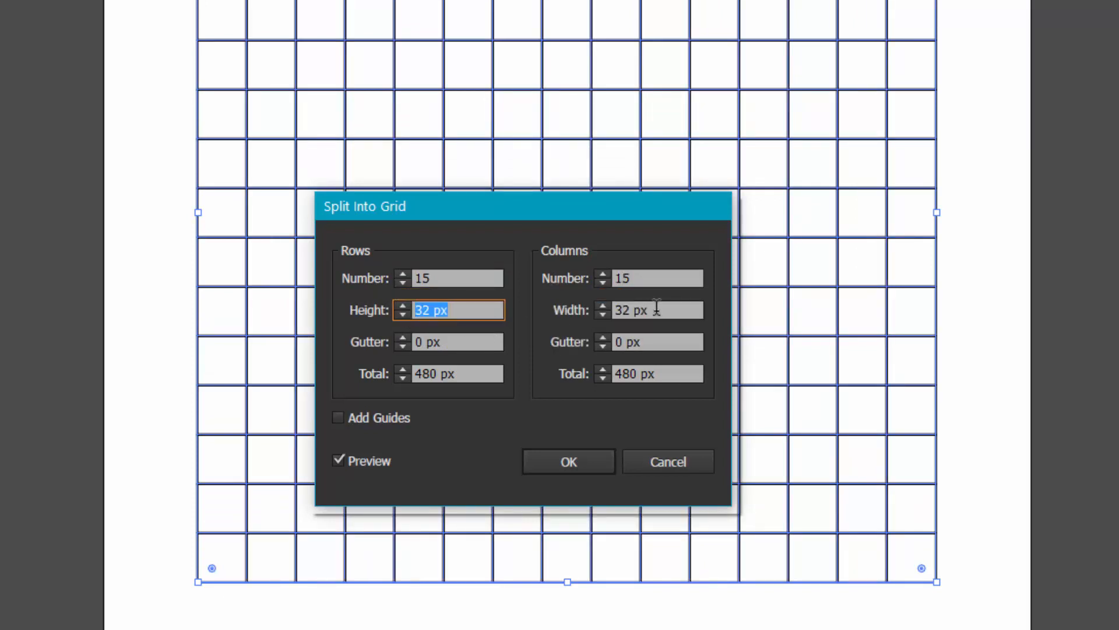
drag(674, 307, 573, 267)
drag(472, 307, 411, 309)
click(457, 373)
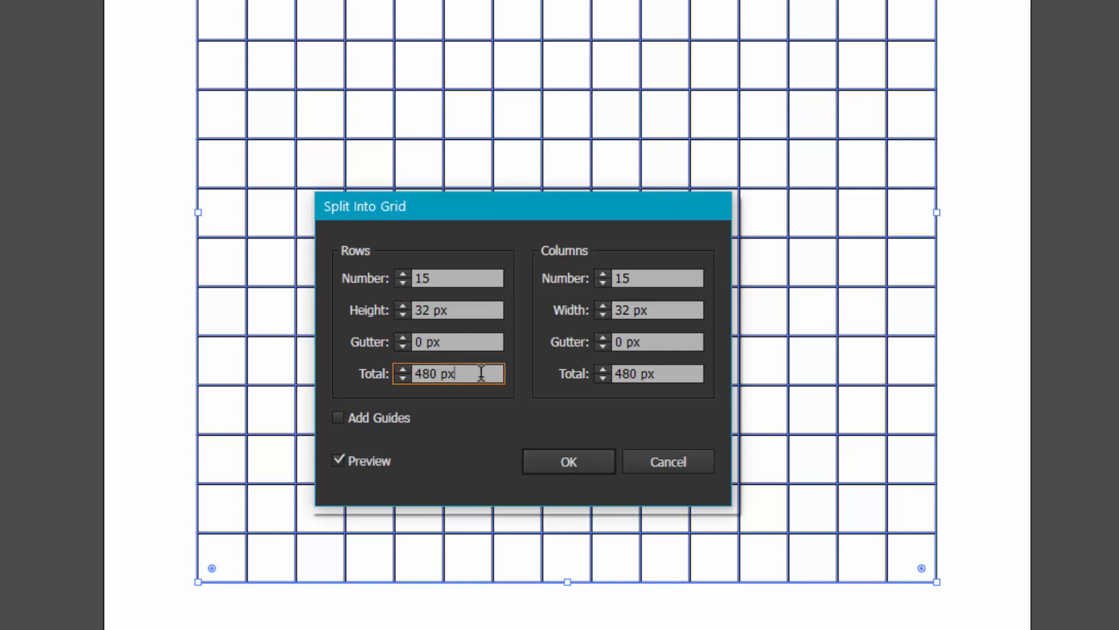
double_click(465, 376)
click(481, 310)
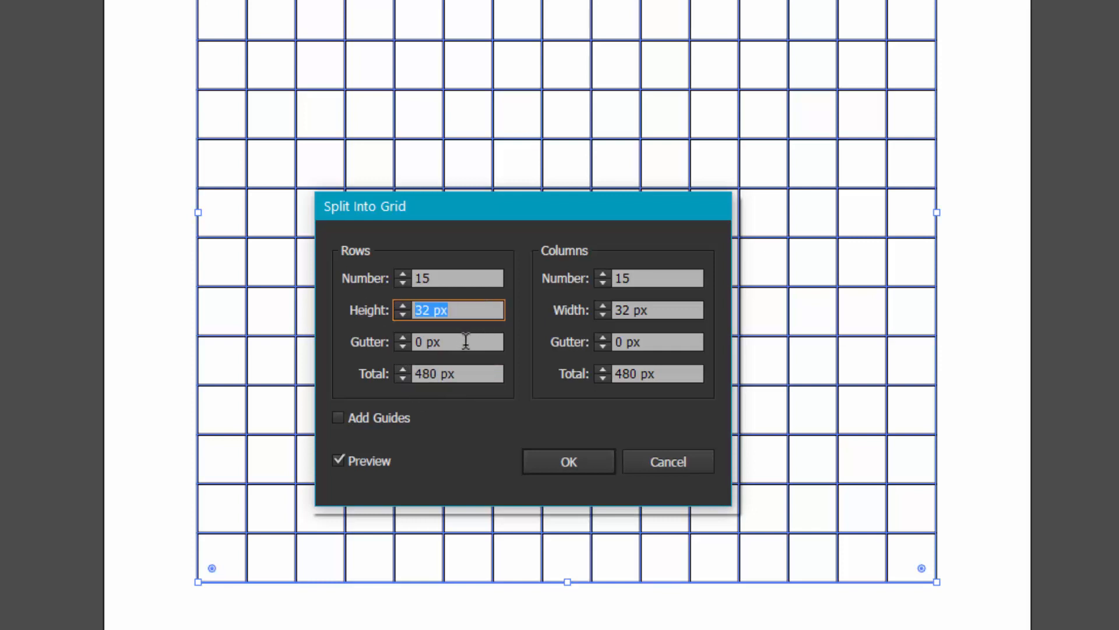
- Set the row and column gutters of the split to 10 px
click(466, 341)
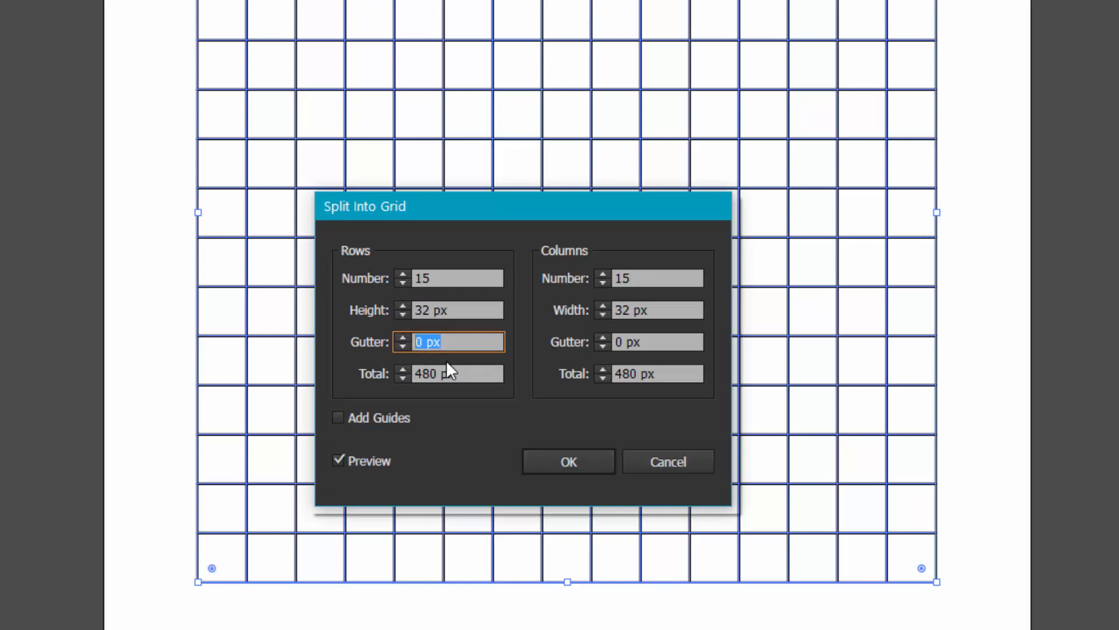
text(10)
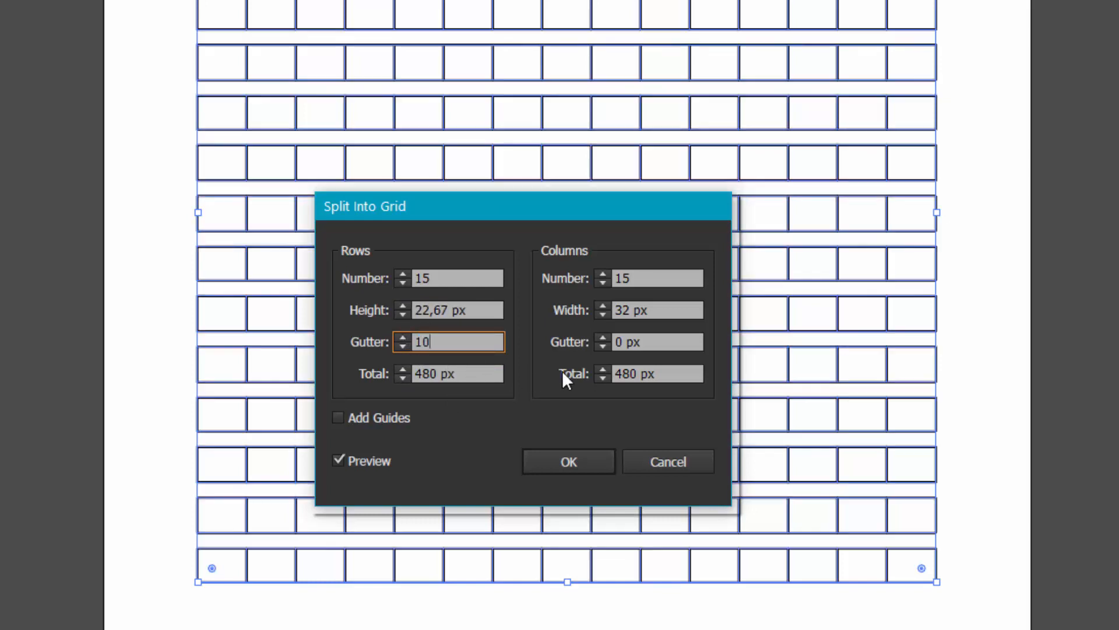
click(632, 347)
text(10)
click(679, 308)
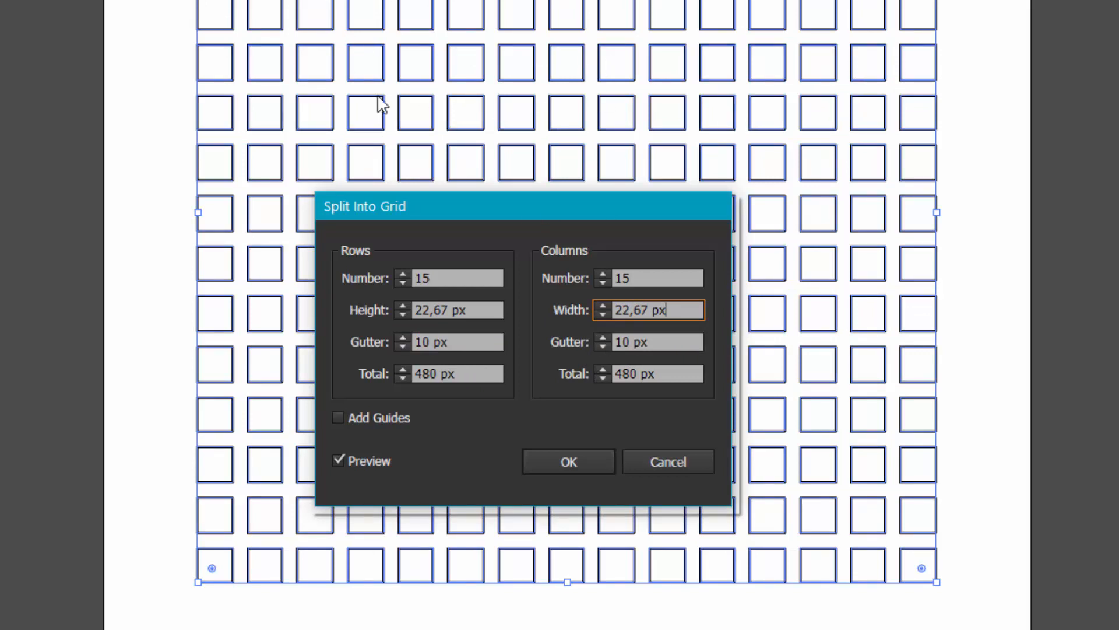
- Set both gutters to 0 px and split the square into 24 rows and 24 columns
drag(465, 343, 374, 339)
text(0)
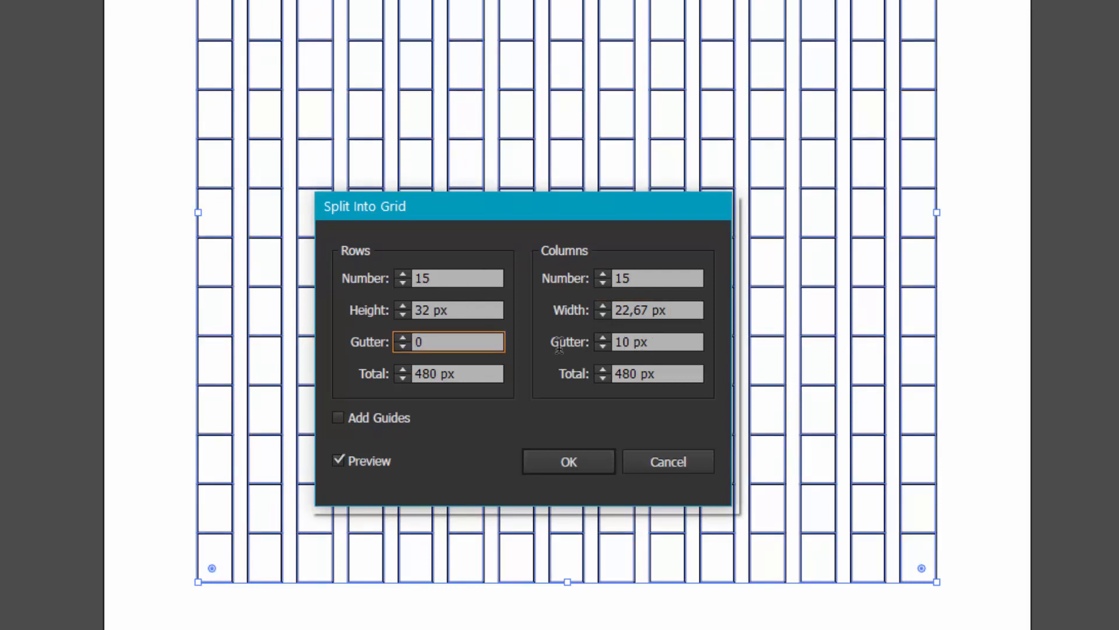
click(559, 343)
text(0)
click(357, 285)
text(24)
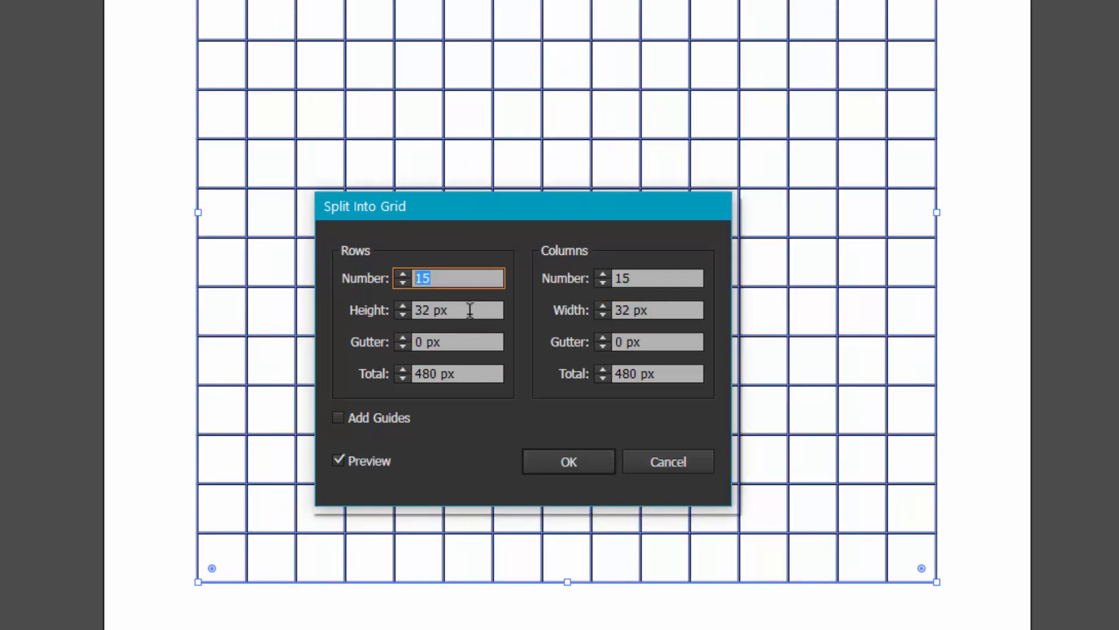
click(628, 279)
text(24)
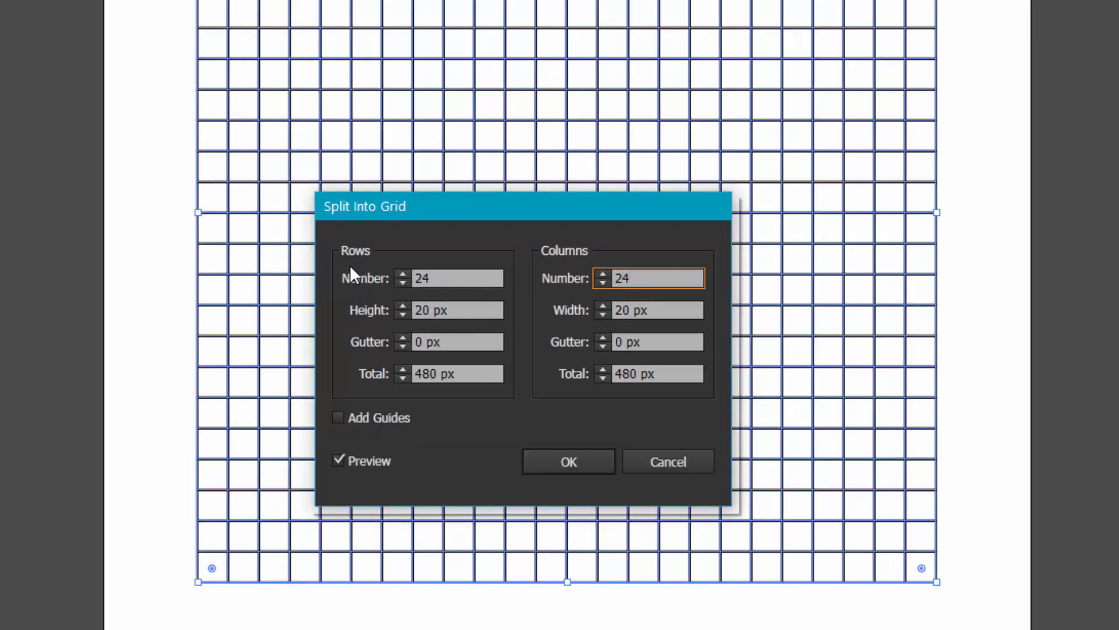
click(459, 308)
click(668, 308)
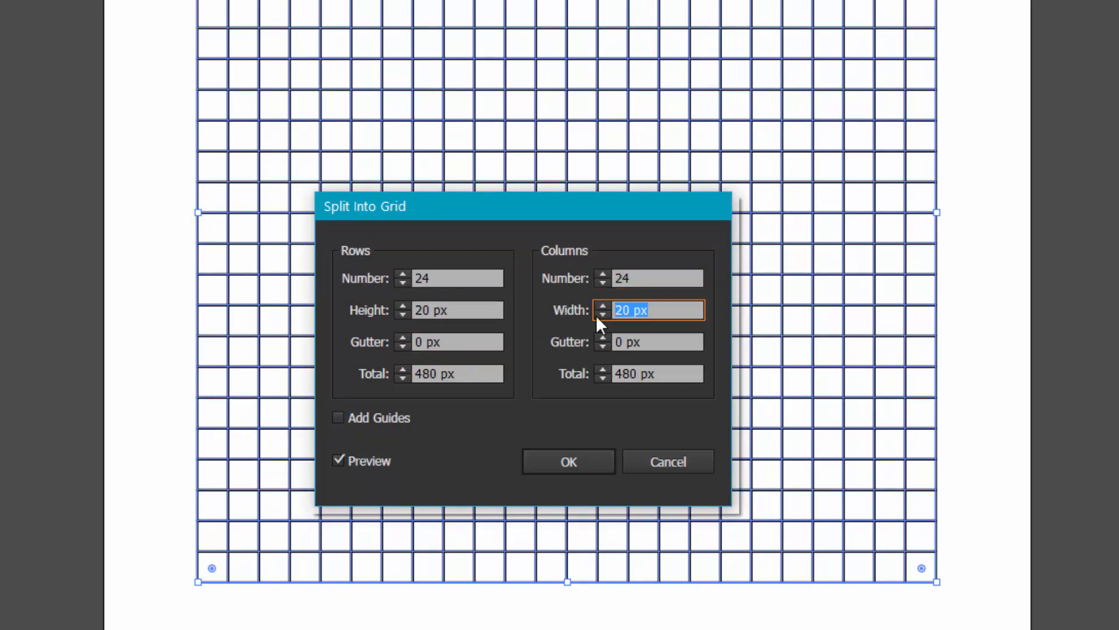
click(459, 305)
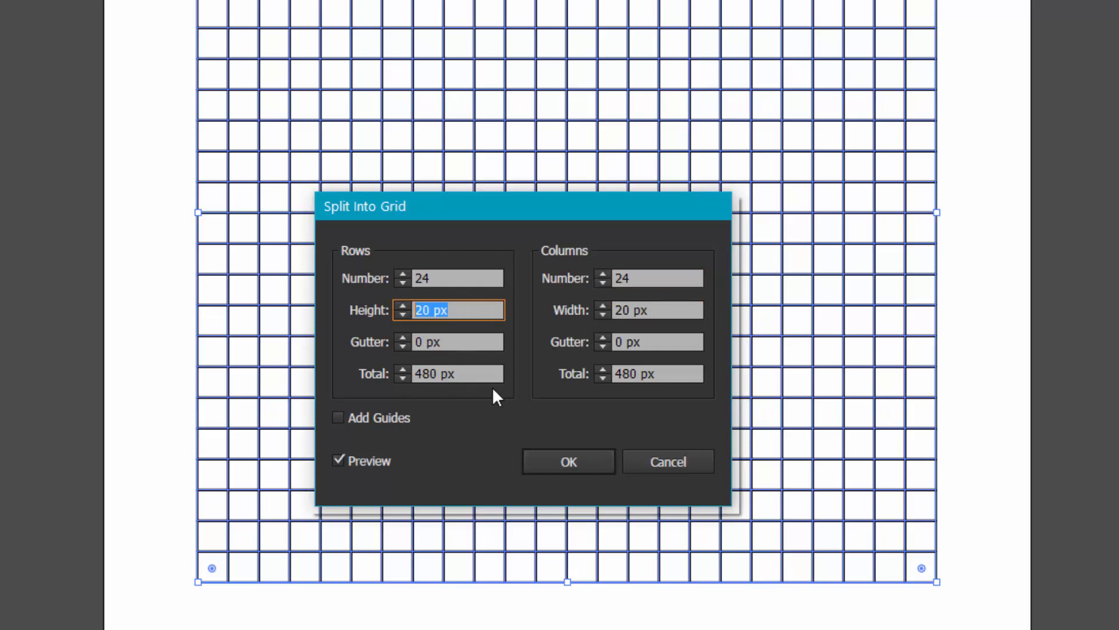
- Preview the Add Guides option, turn it off again and apply the split to the square
click(364, 417)
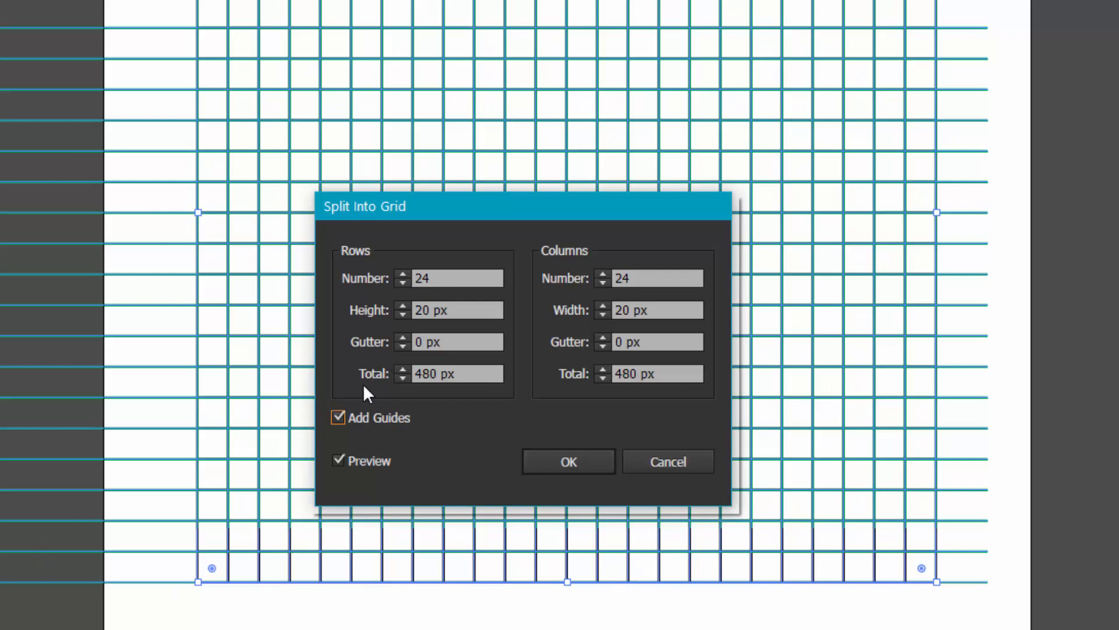
click(386, 417)
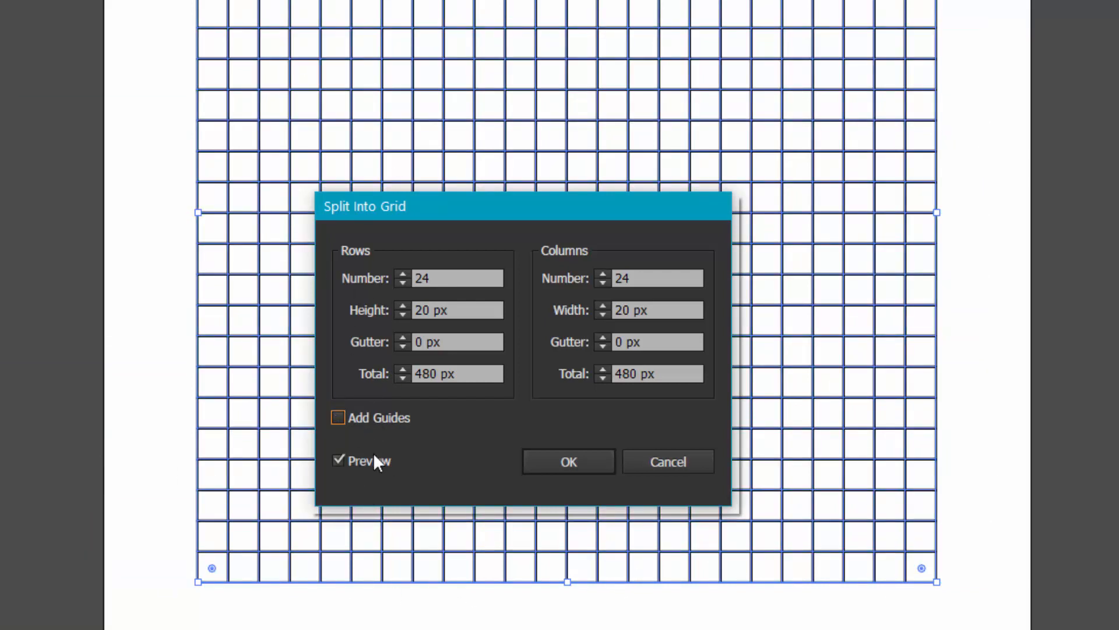
click(533, 457)
- Convert all the selected grid squares into guides and deselect them
right_click(198, 542)
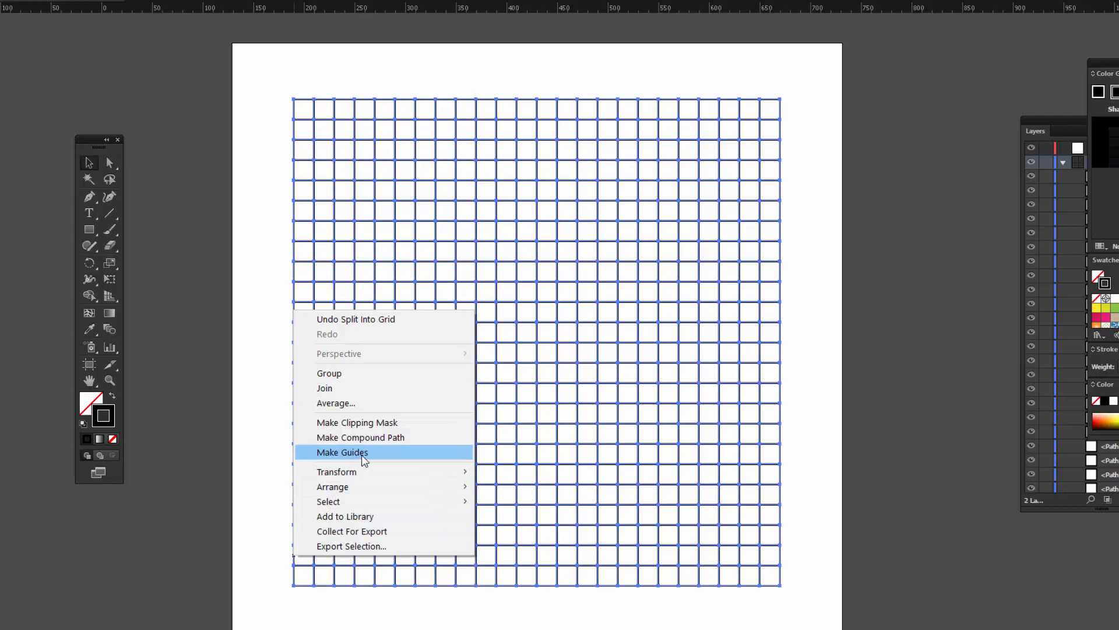
click(367, 459)
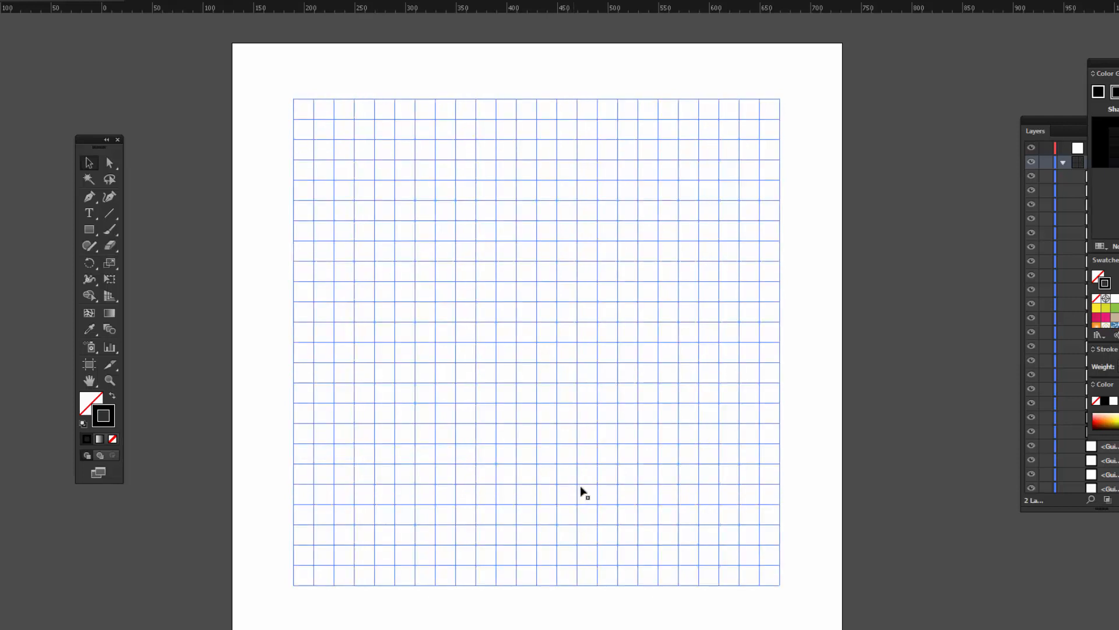
click(363, 611)
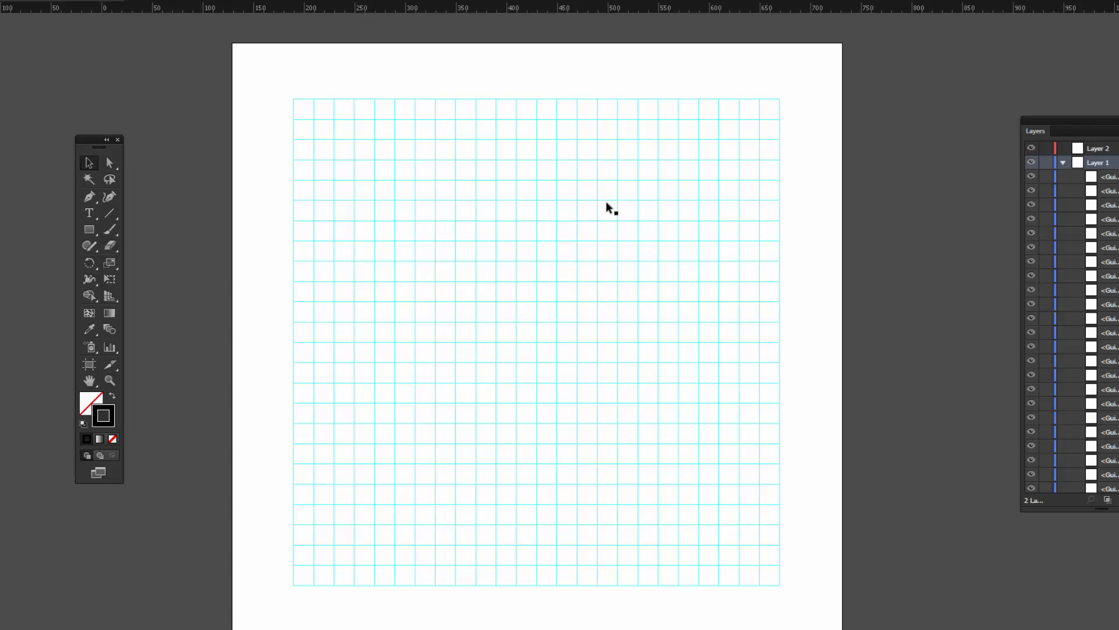
- Select all the grid guides on the artboard and group them
drag(231, 85, 819, 615)
right_click(461, 412)
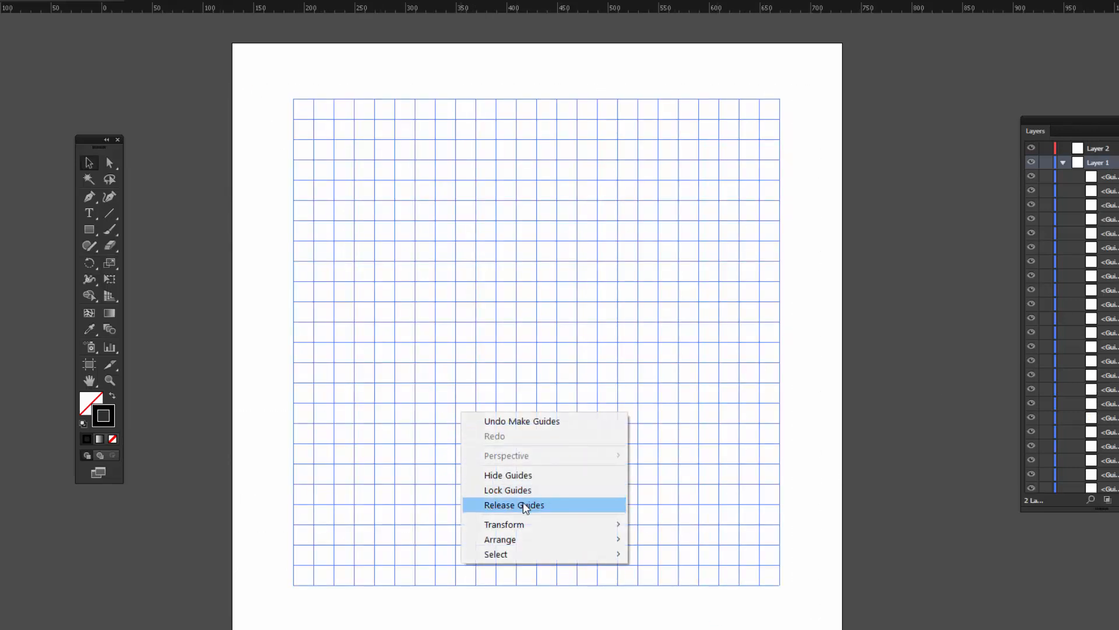
click(628, 366)
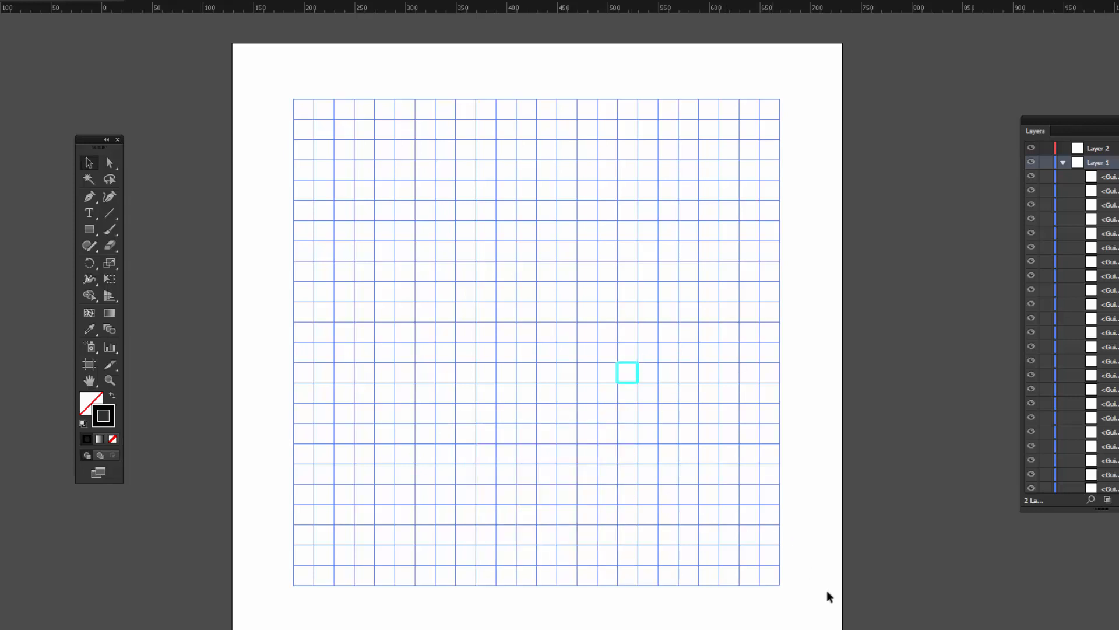
key(ctrl+g)
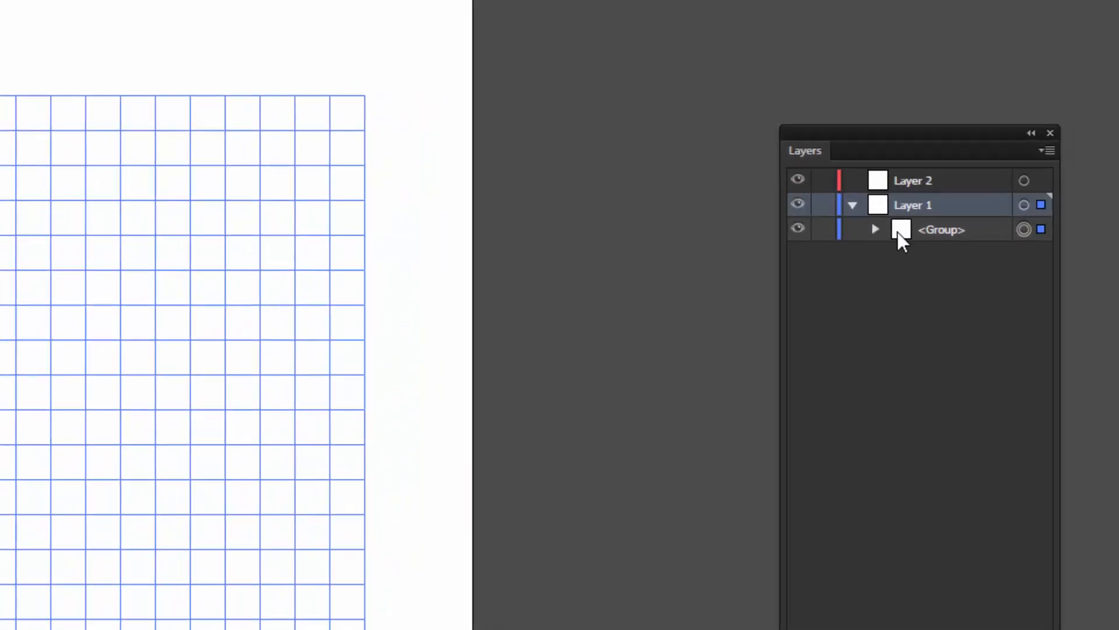
- Lock the guide group and its parent layer, Layer 1
click(775, 243)
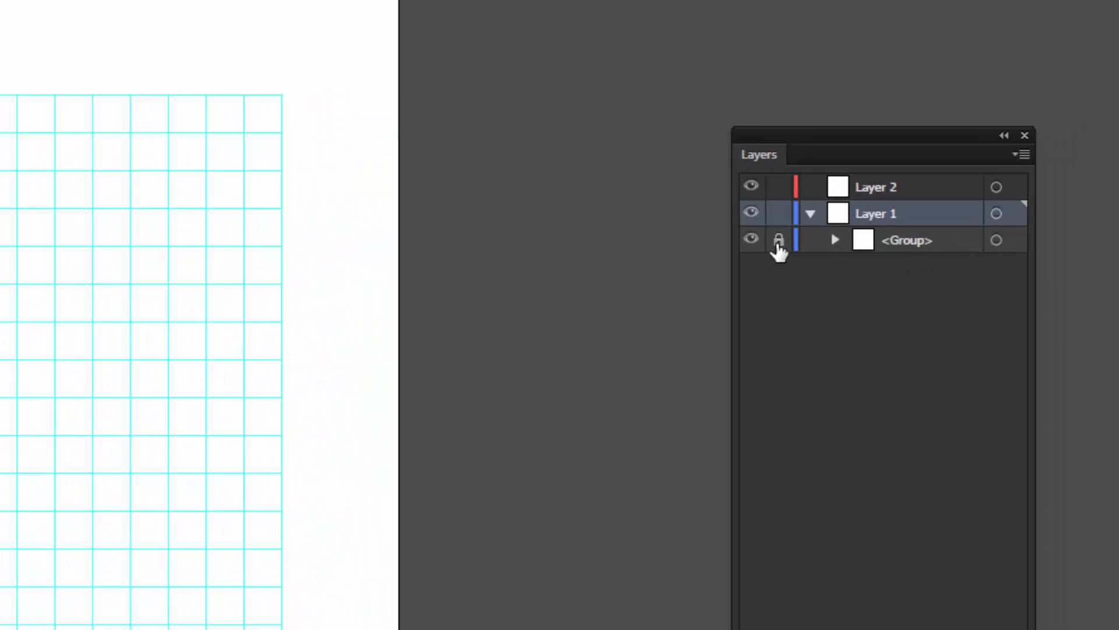
drag(756, 154, 525, 170)
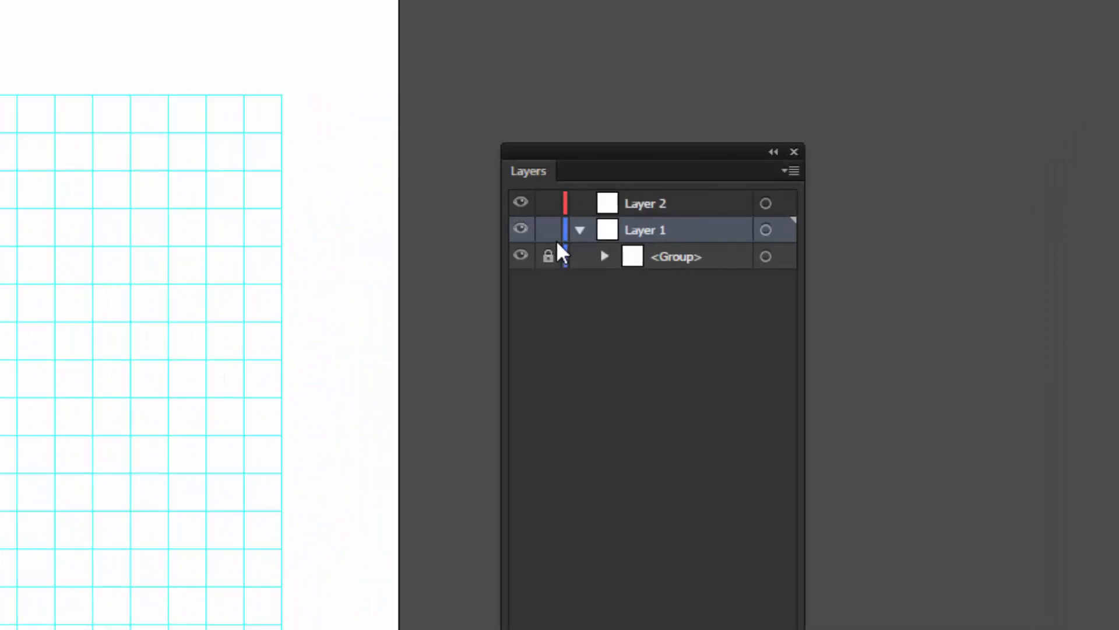
click(548, 229)
- Rename Layer 1 as GUIDES and collapse its contents in the layer list
double_click(649, 229)
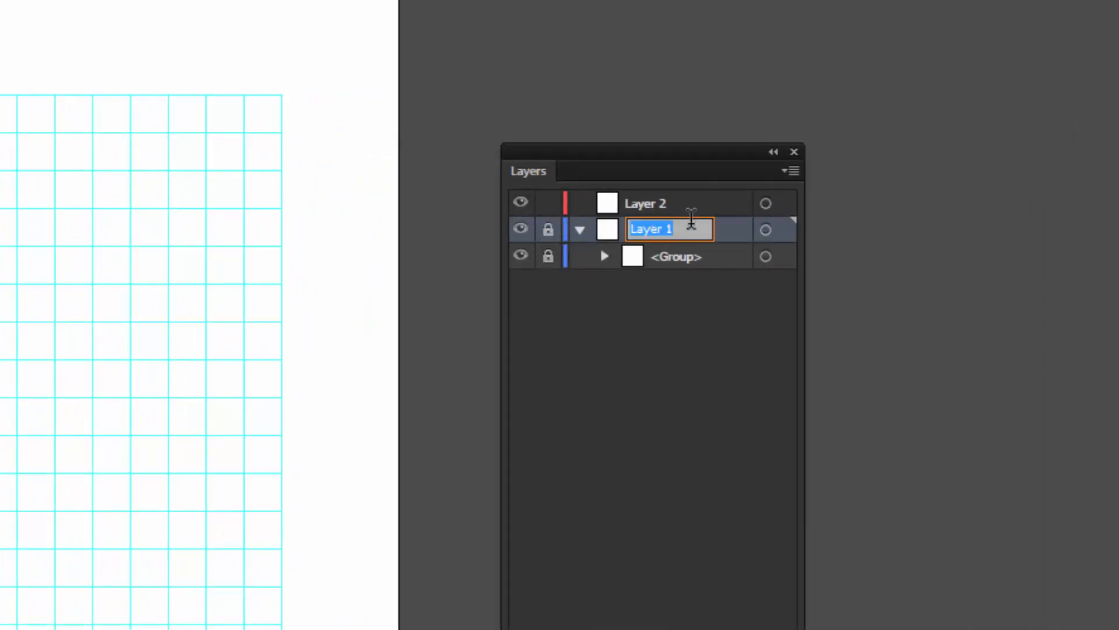
text(GUIDES)
key(Return)
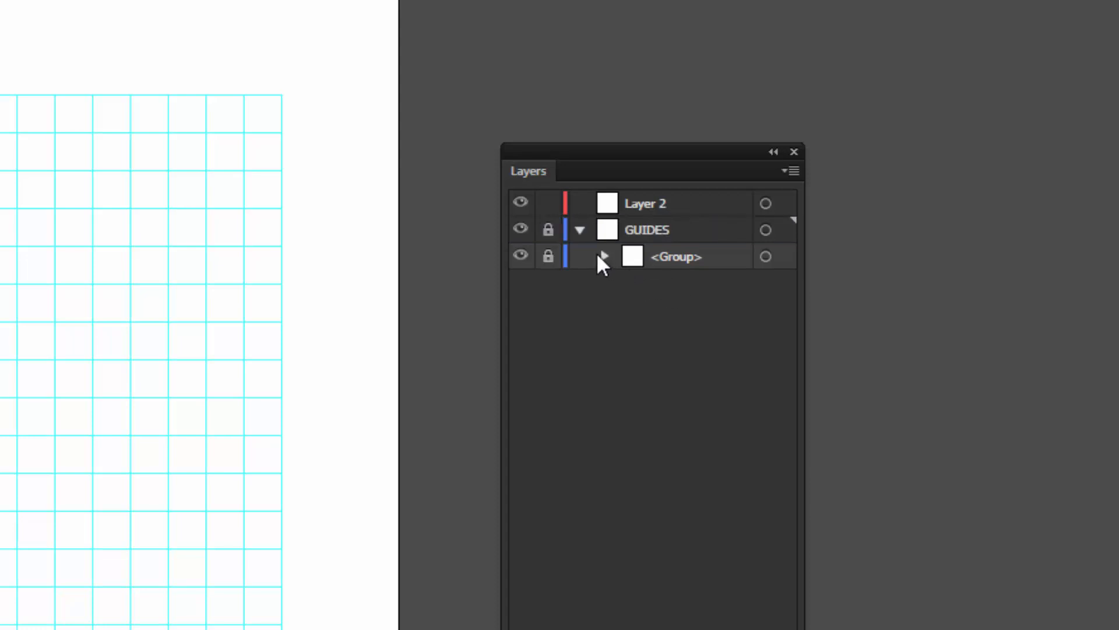
click(604, 257)
click(580, 230)
- Examine the locked guide grid at different zoom levels
key(ctrl+plus)
key(ctrl+plus)
key(ctrl+plus)
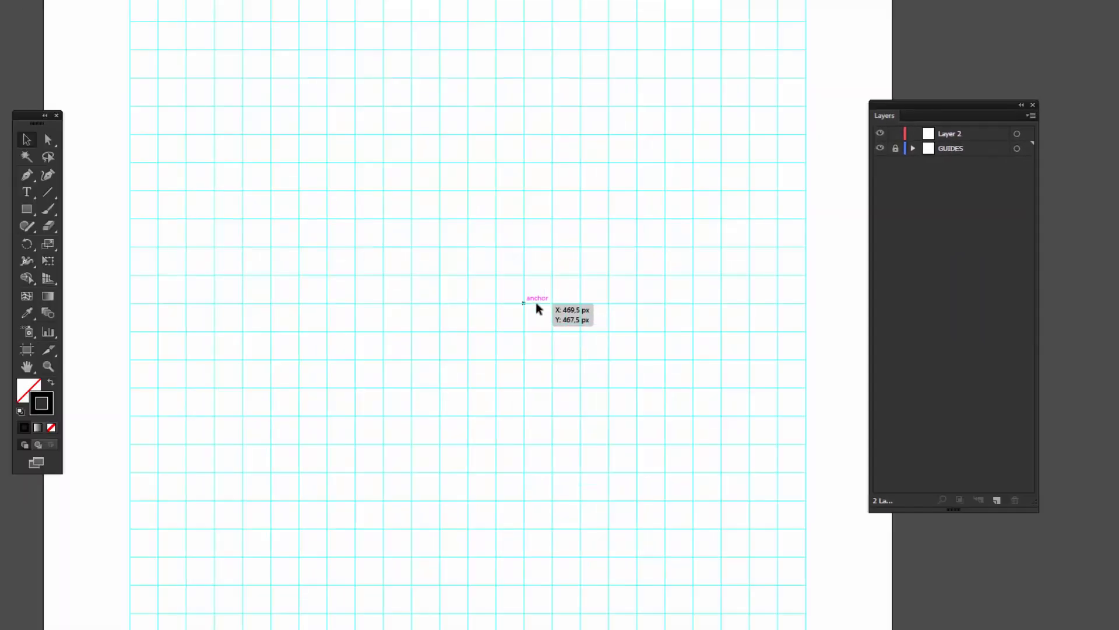
key(ctrl+minus)
key(ctrl+minus)
key(ctrl+minus)
key(ctrl+plus)
key(ctrl+plus)
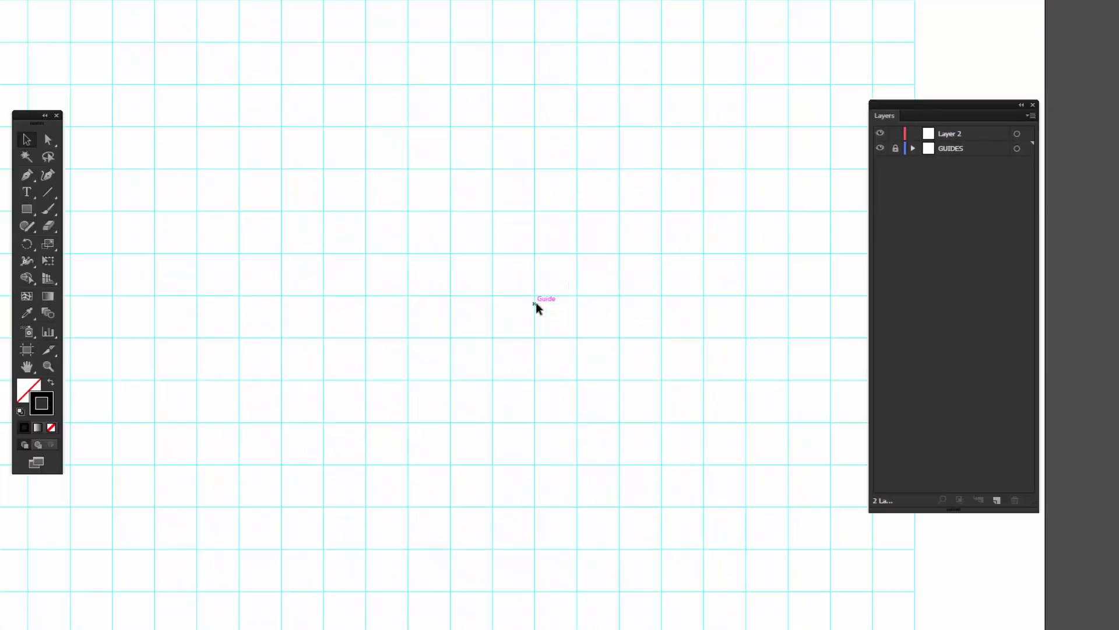
key(ctrl+minus)
key(ctrl+plus)
- Draw a rectangle about 80 by 140 px along the guides on Layer 2 and swap its fill and stroke
click(31, 208)
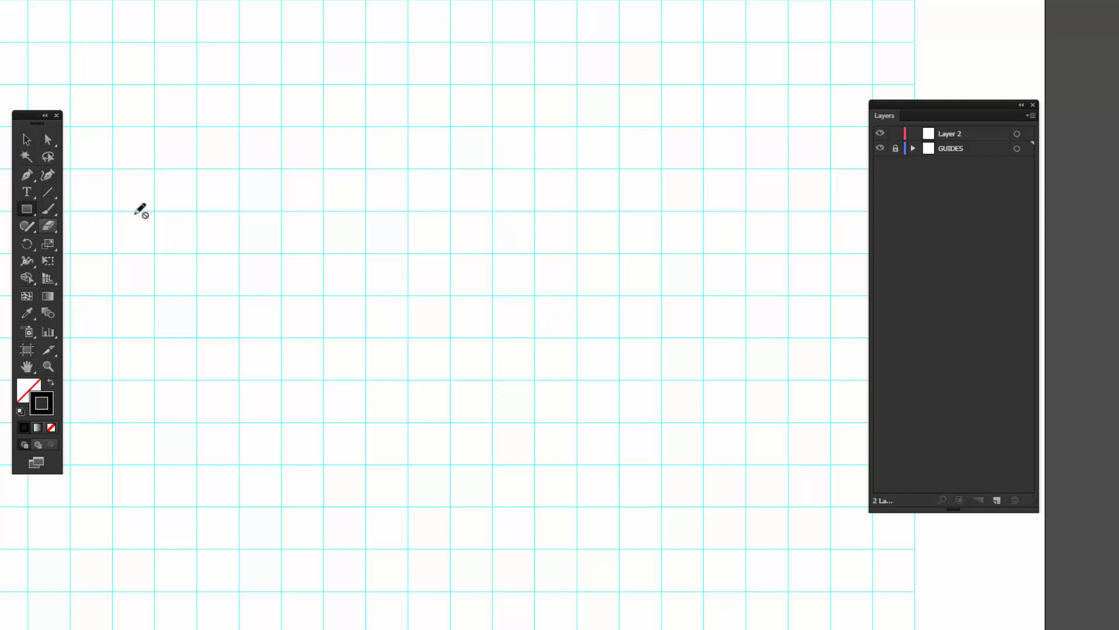
click(962, 136)
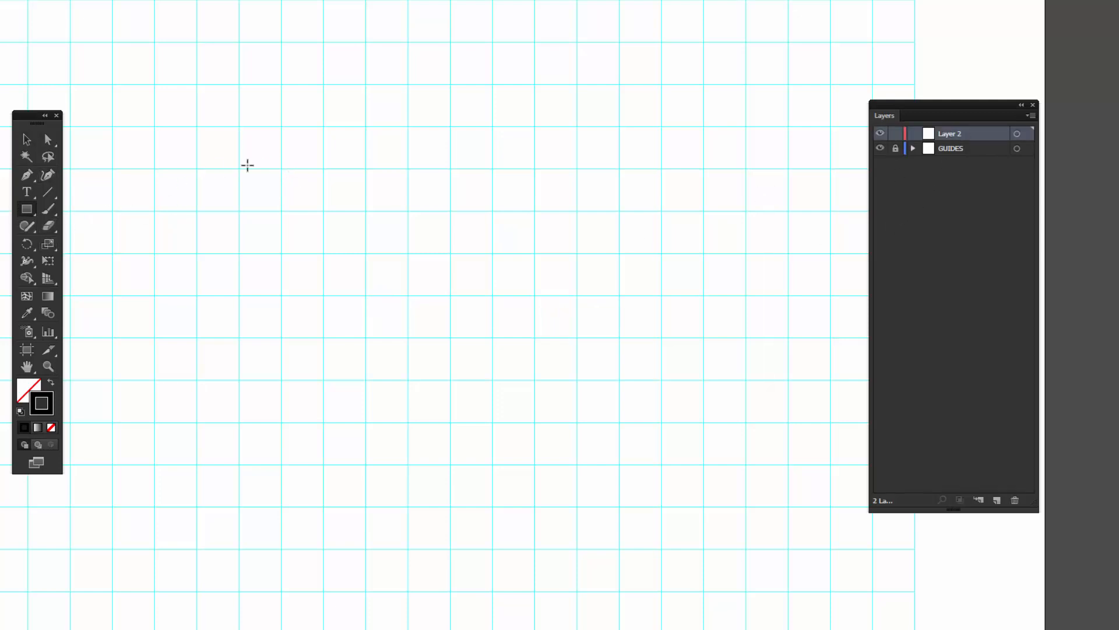
mouse_move(365, 126)
mouse_down()
mouse_move(475, 317)
mouse_move(540, 401)
mouse_move(540, 448)
mouse_move(535, 422)
mouse_up()
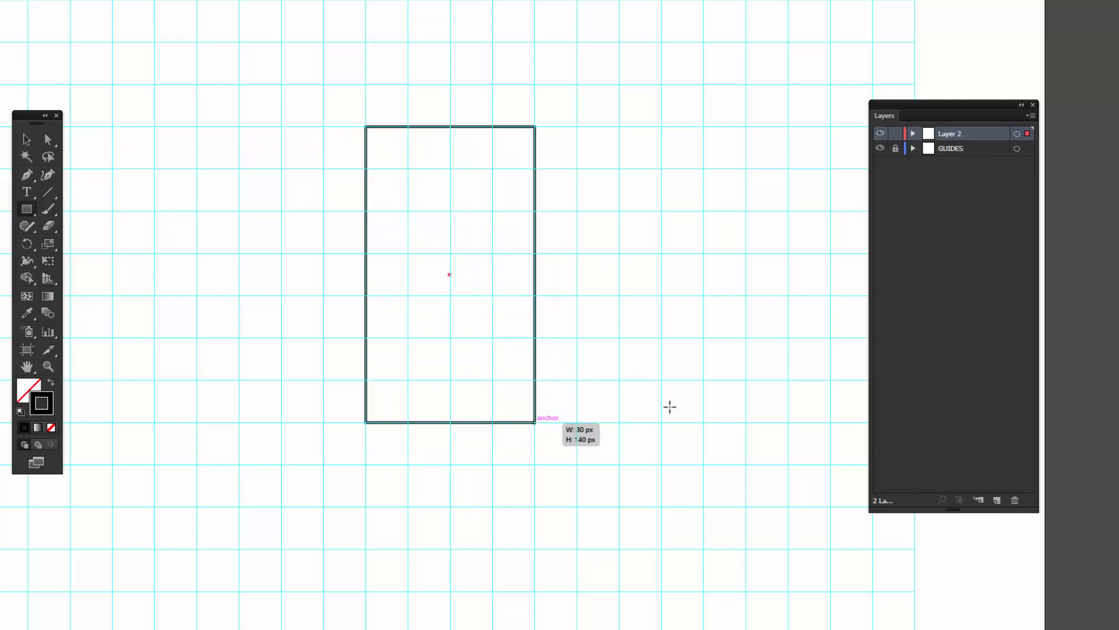
click(33, 141)
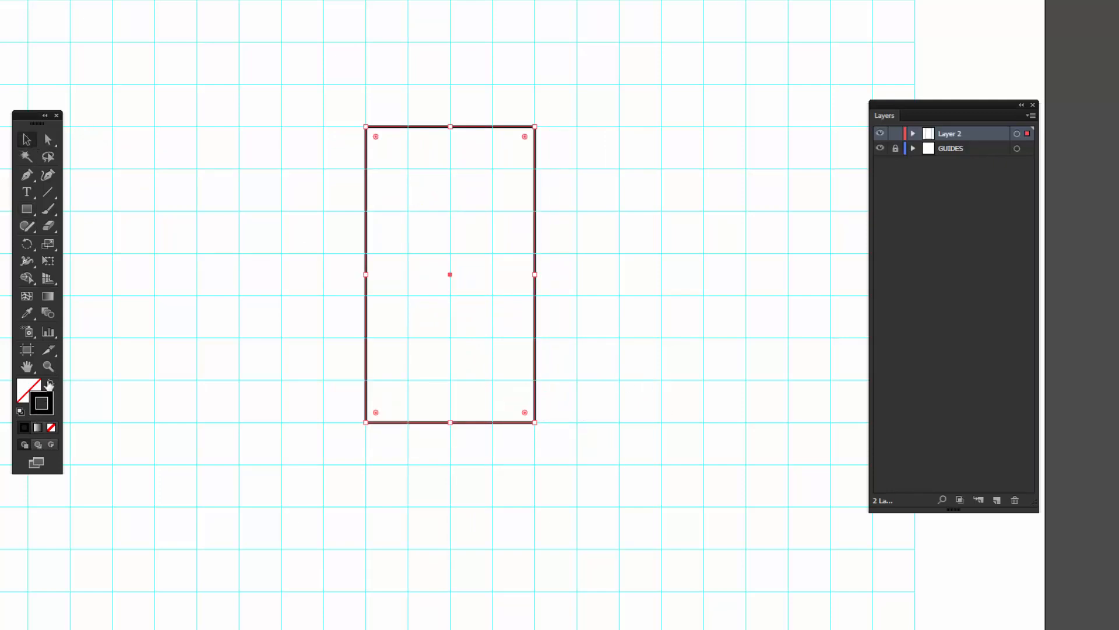
click(50, 382)
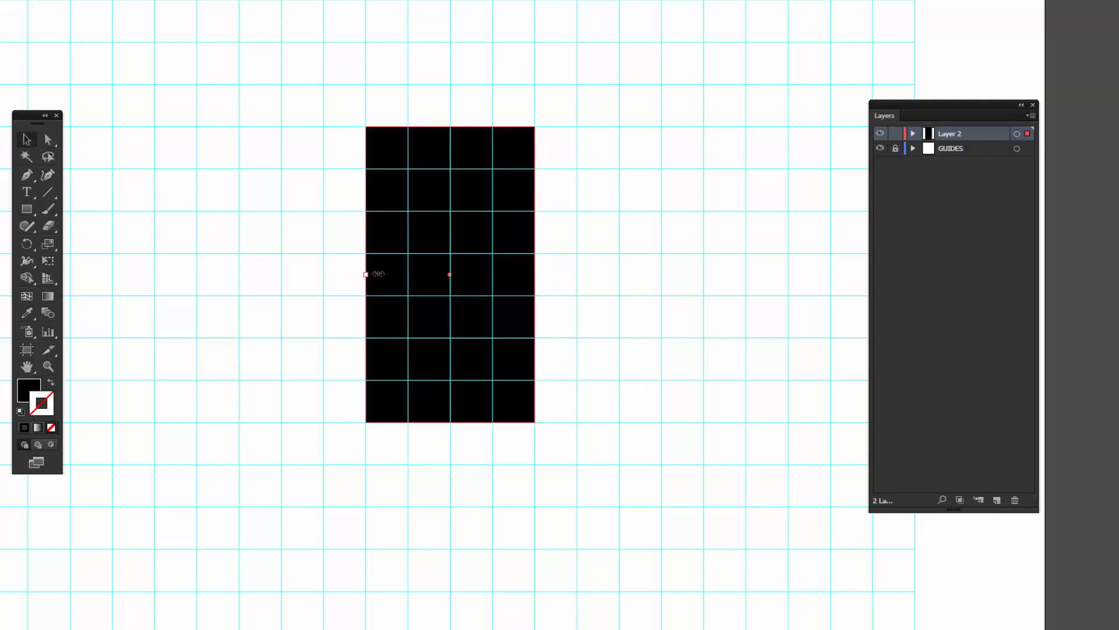
- Narrow the black rectangle to about 60 px by moving its left edge one grid cell inward, snapped to the guide
drag(366, 275, 408, 276)
click(283, 296)
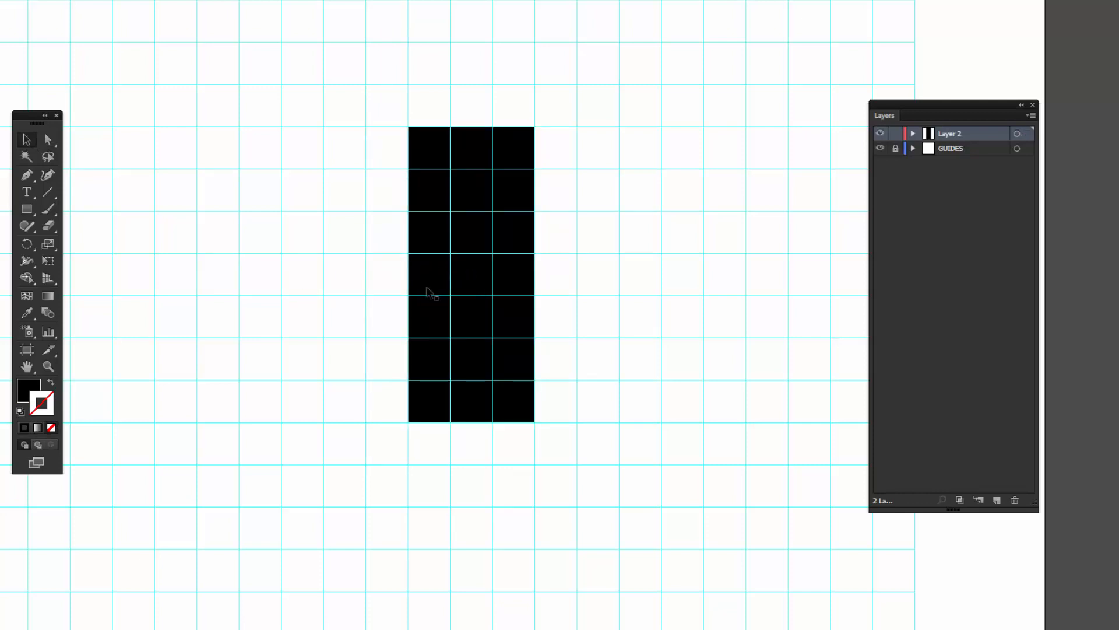
click(427, 290)
click(269, 282)
key(ctrl+minus)
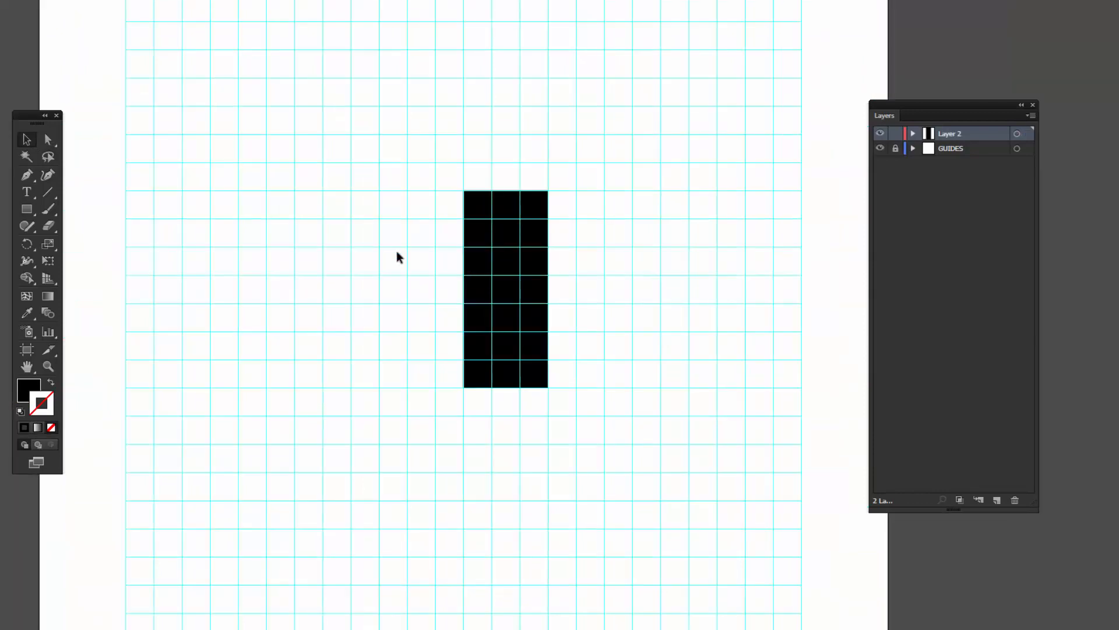
- Check the black rectangle's width and height values, then deselect it
click(528, 247)
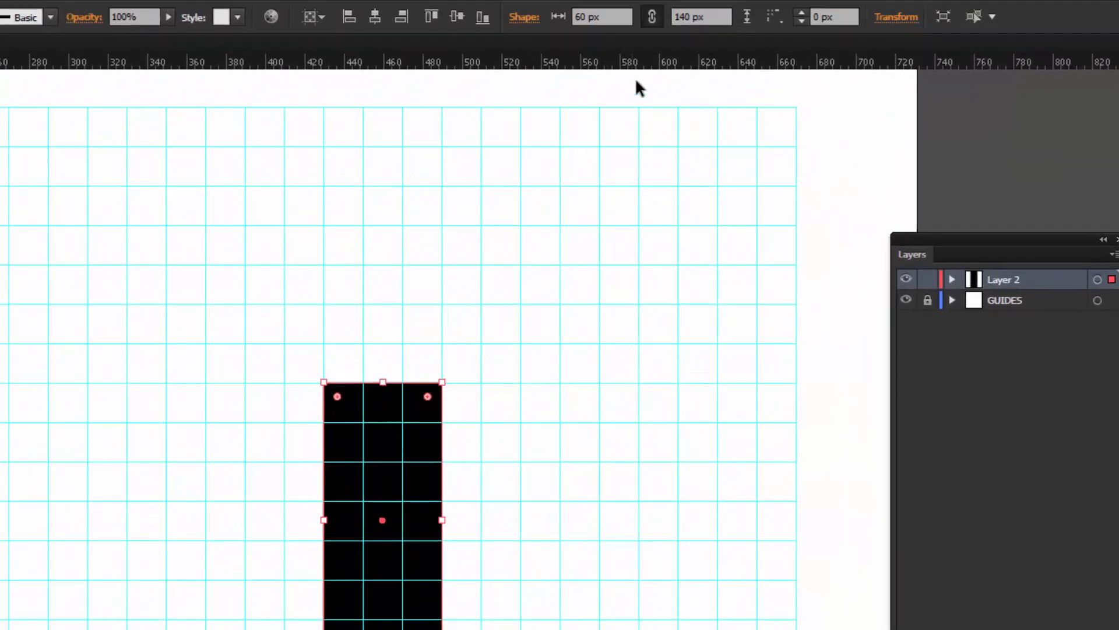
drag(596, 17, 522, 33)
key(Return)
click(668, 54)
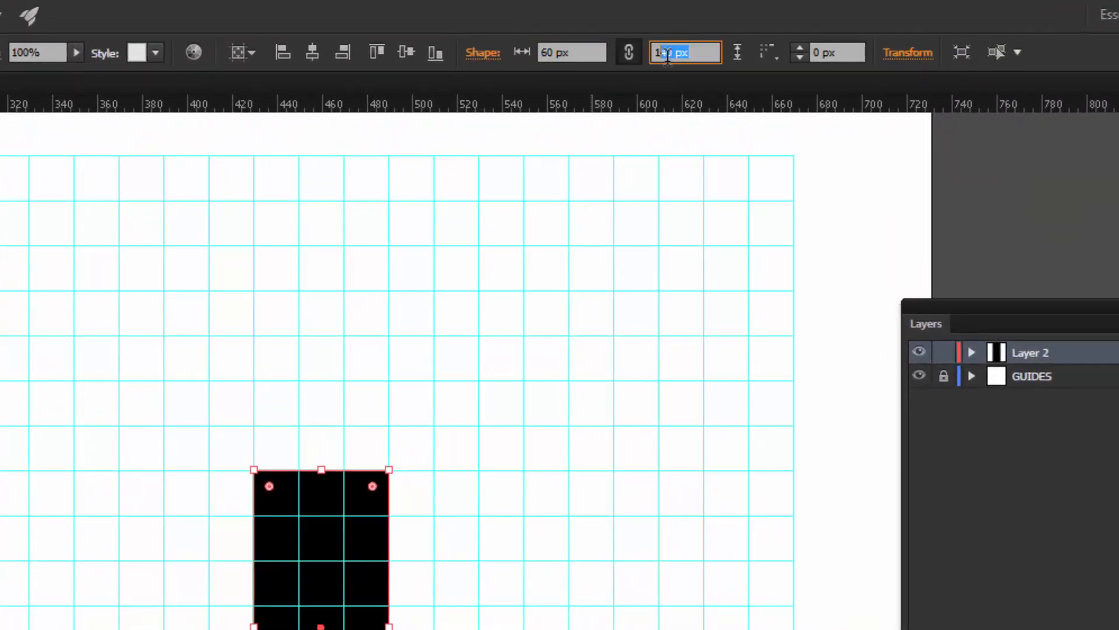
click(523, 348)
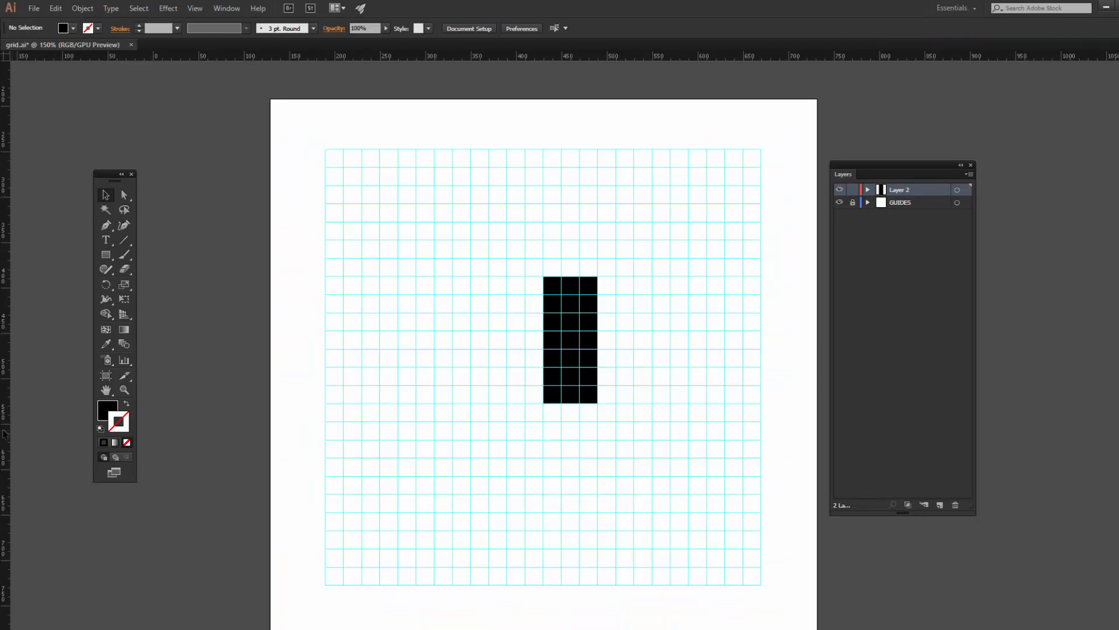
- Place a vertical ruler guide on the black rectangle's left edge and horizontal guides on its top and bottom edges
drag(502, 407, 543, 403)
click(488, 374)
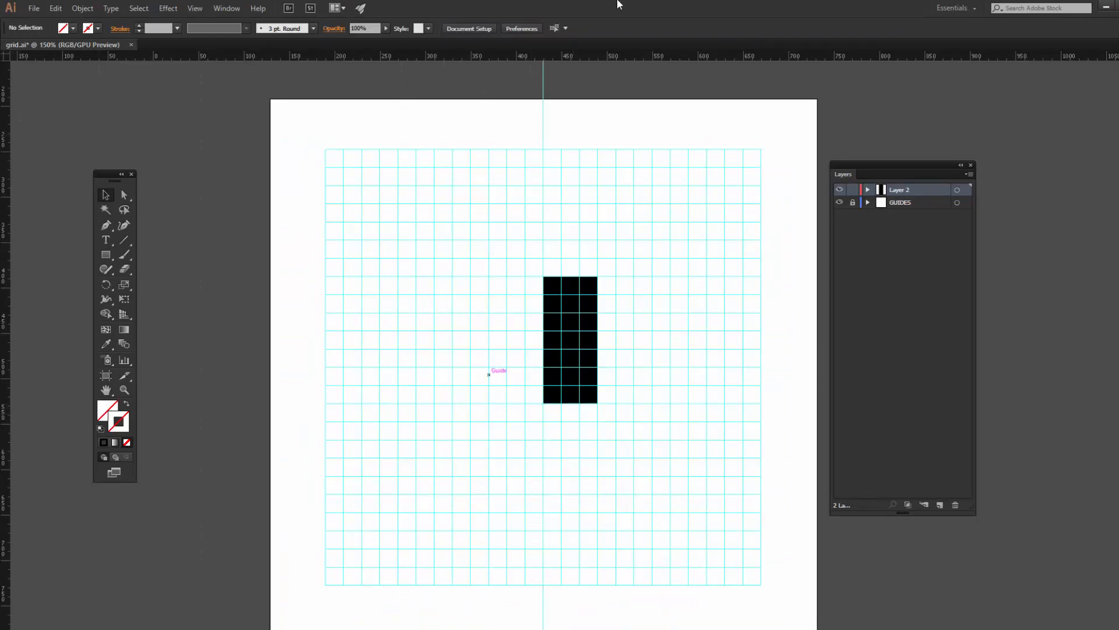
drag(599, 59, 573, 276)
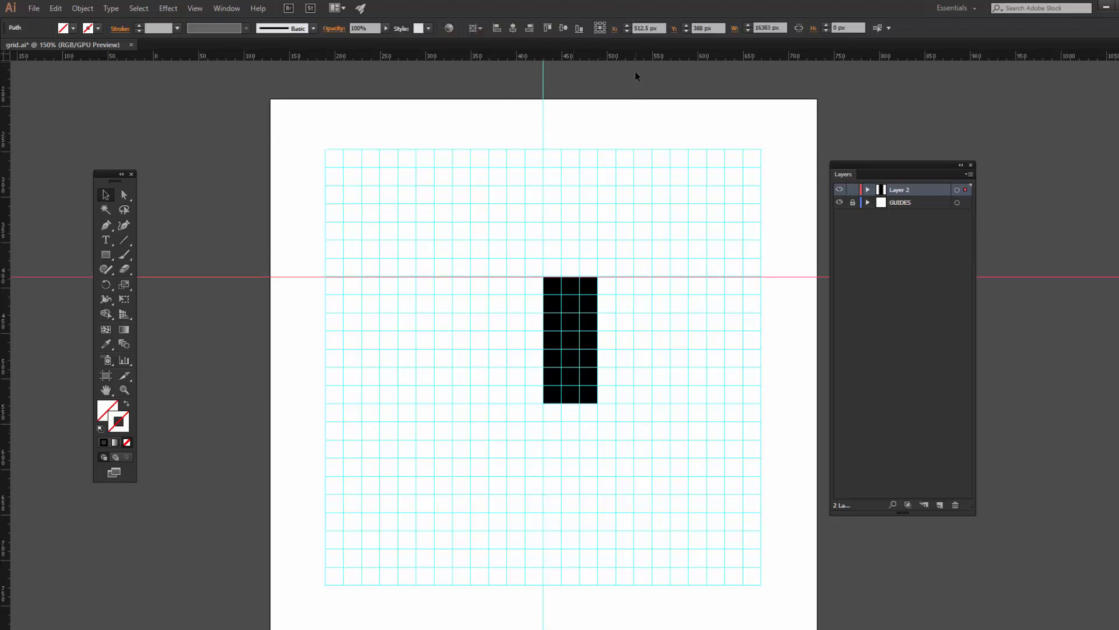
drag(635, 57, 549, 404)
click(338, 366)
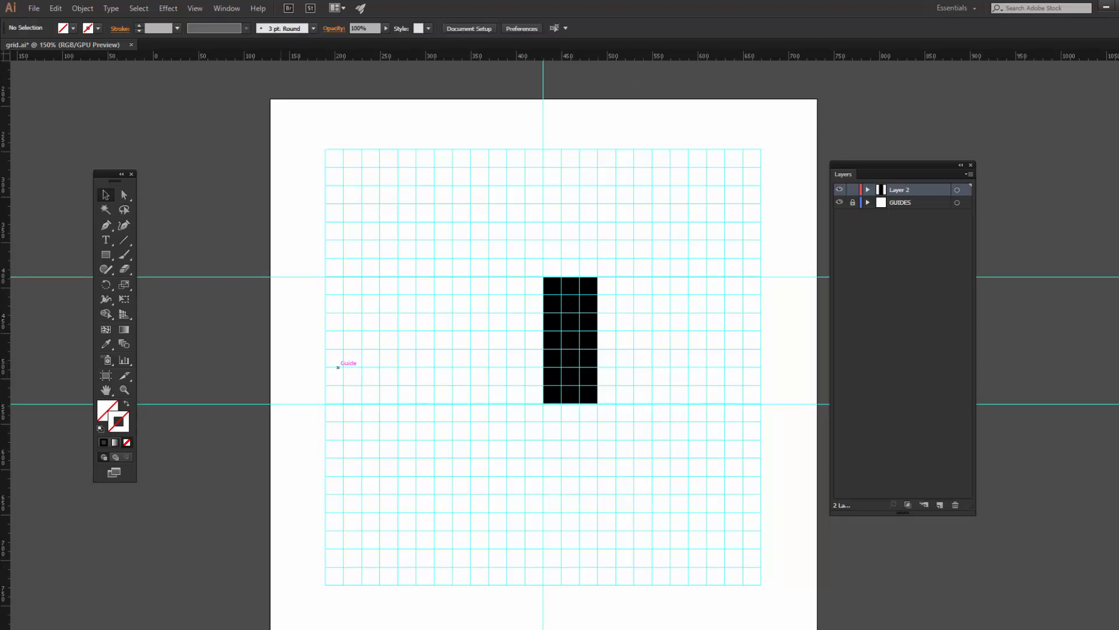
- Place a vertical ruler guide on the black rectangle's right edge and deselect the guide
drag(525, 338, 597, 300)
click(642, 305)
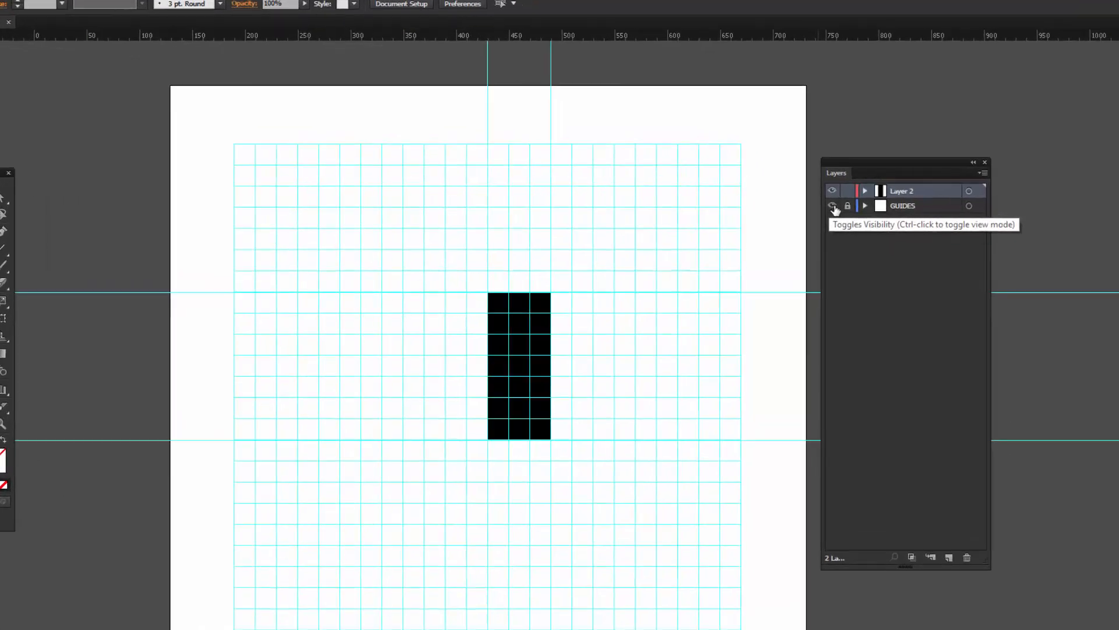
- Toggle the GUIDES layer's visibility off and on, and hide all guides and show them again
click(841, 204)
click(841, 204)
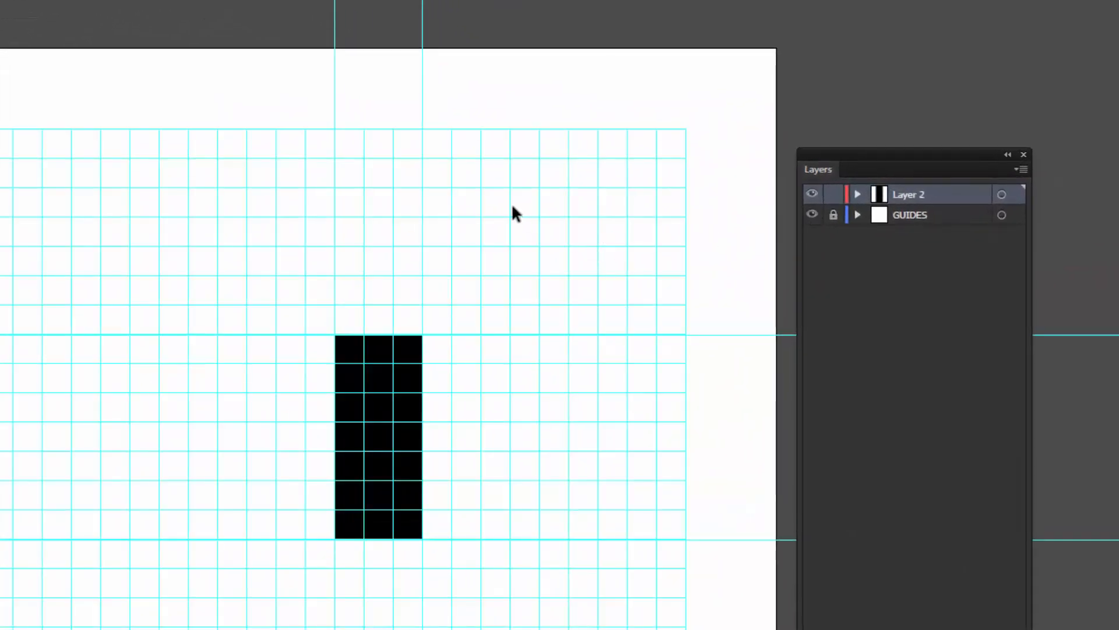
right_click(511, 205)
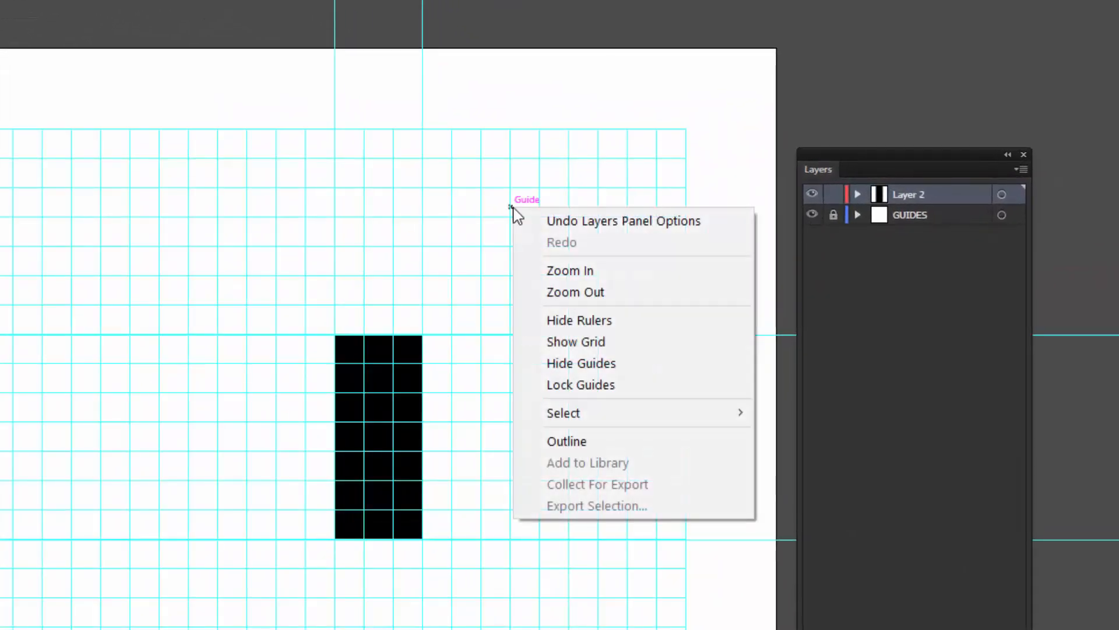
click(619, 363)
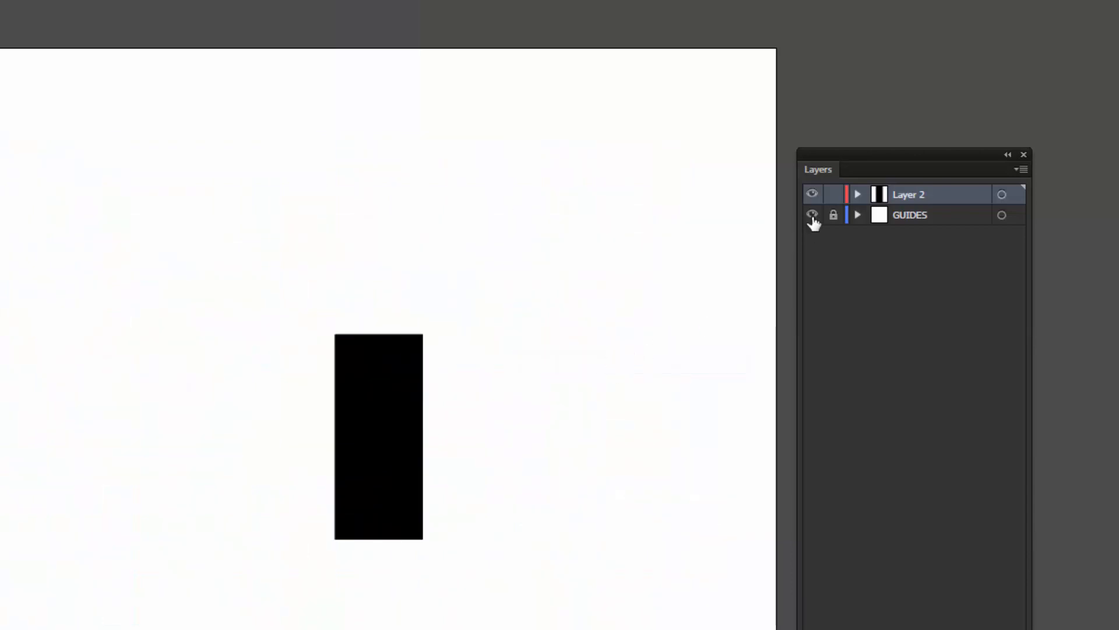
right_click(519, 252)
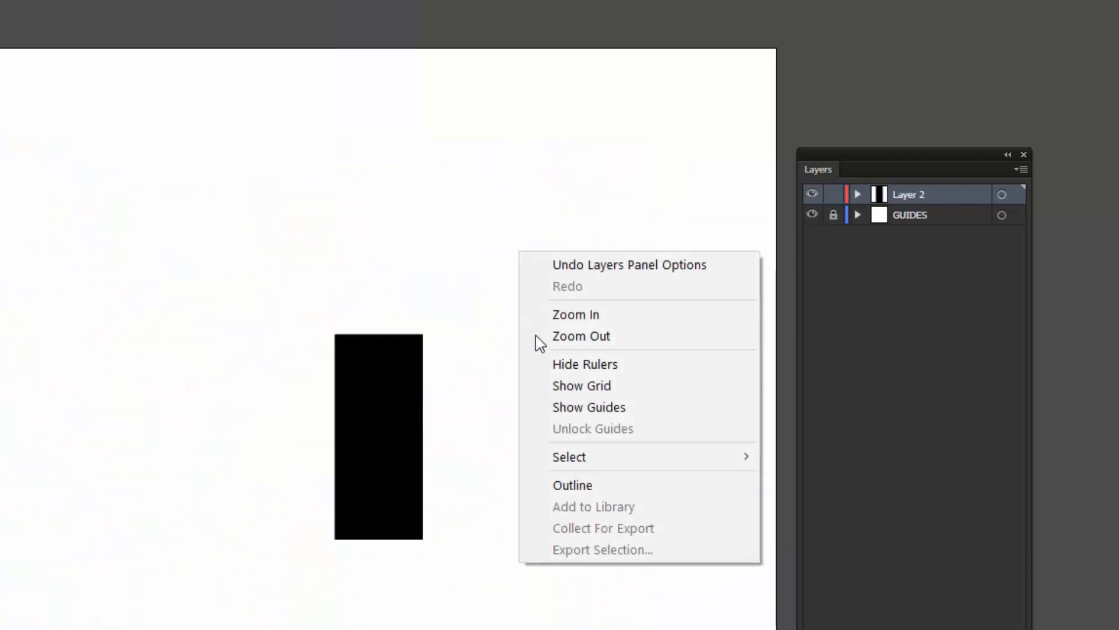
click(625, 407)
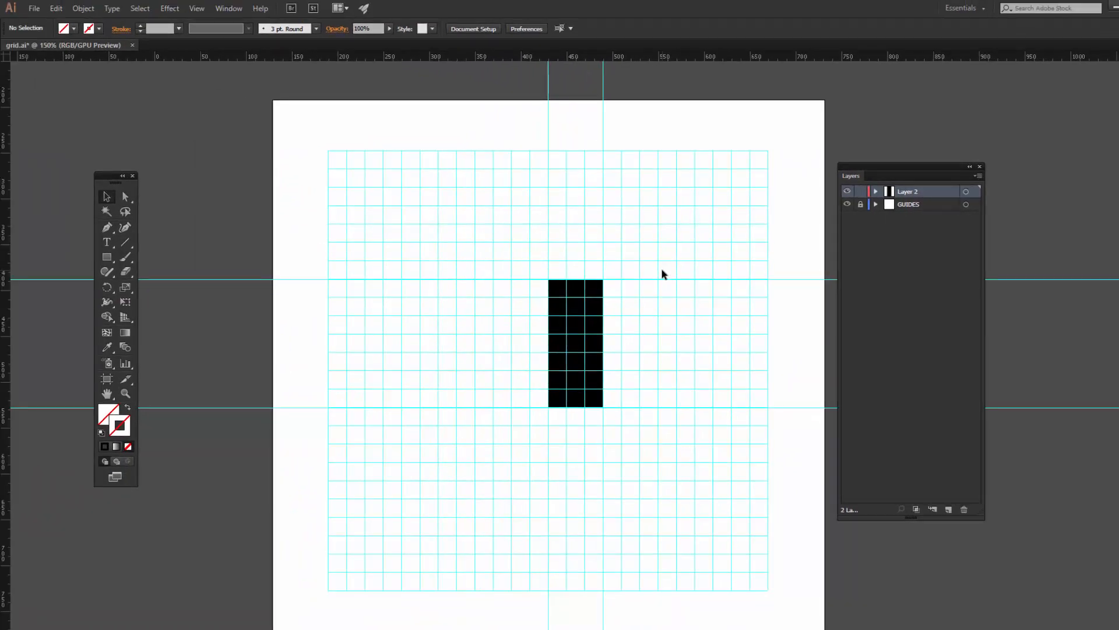
key(ctrl+equal)
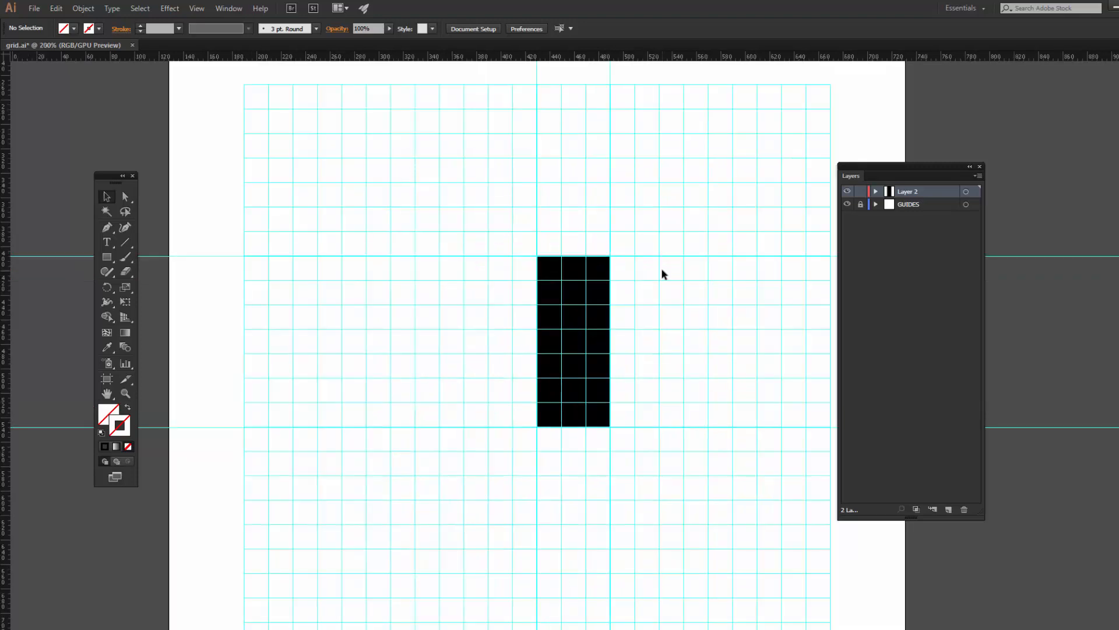
key(space)
drag(474, 408, 460, 293)
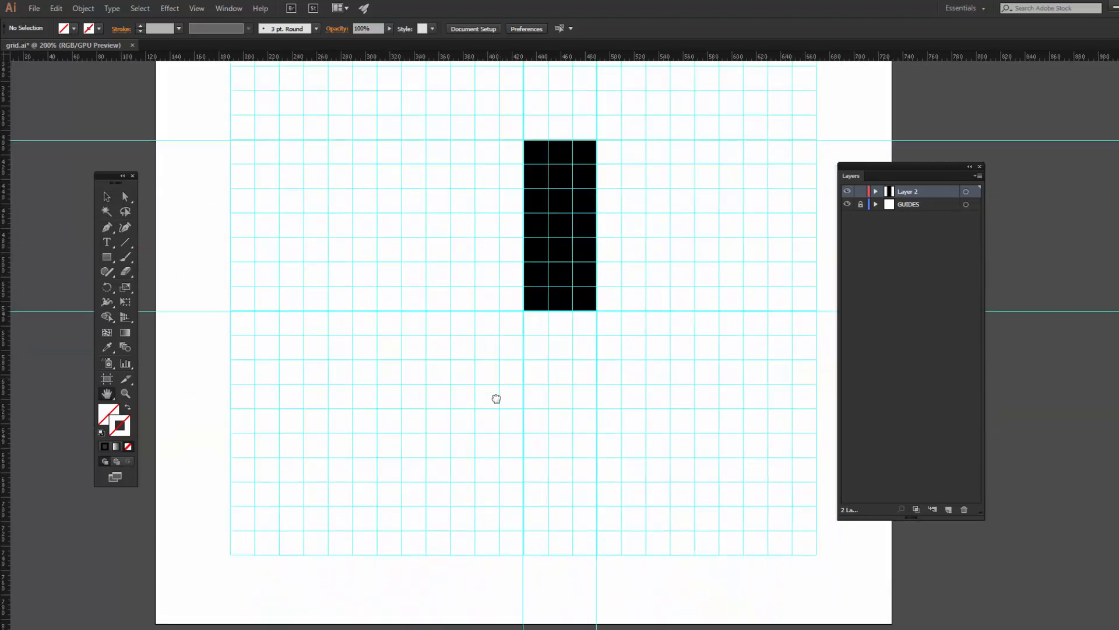
drag(495, 379, 496, 443)
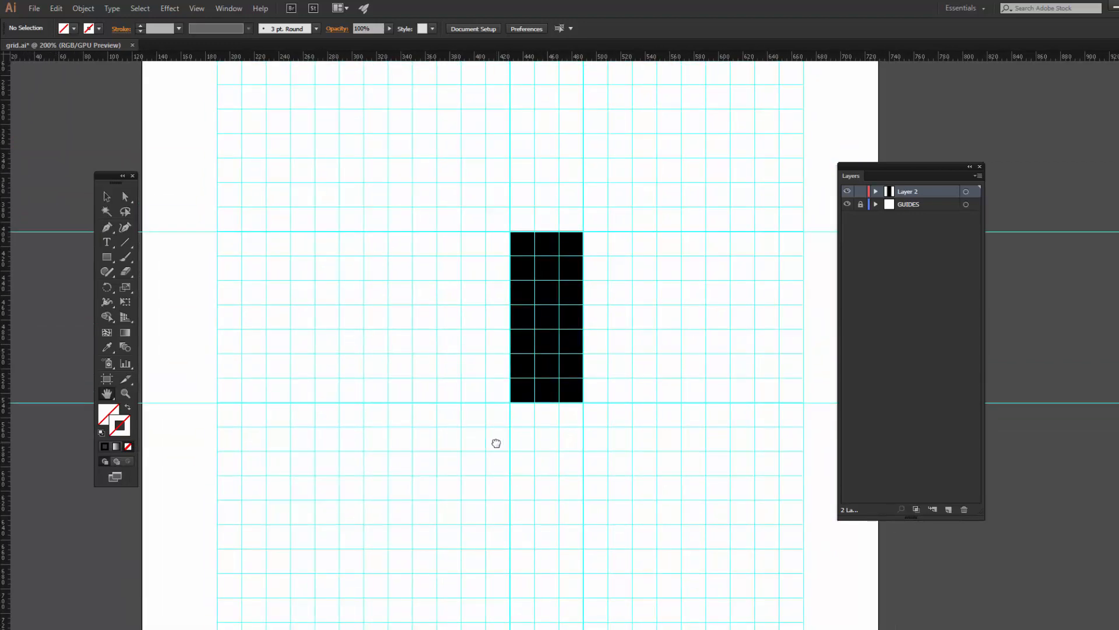